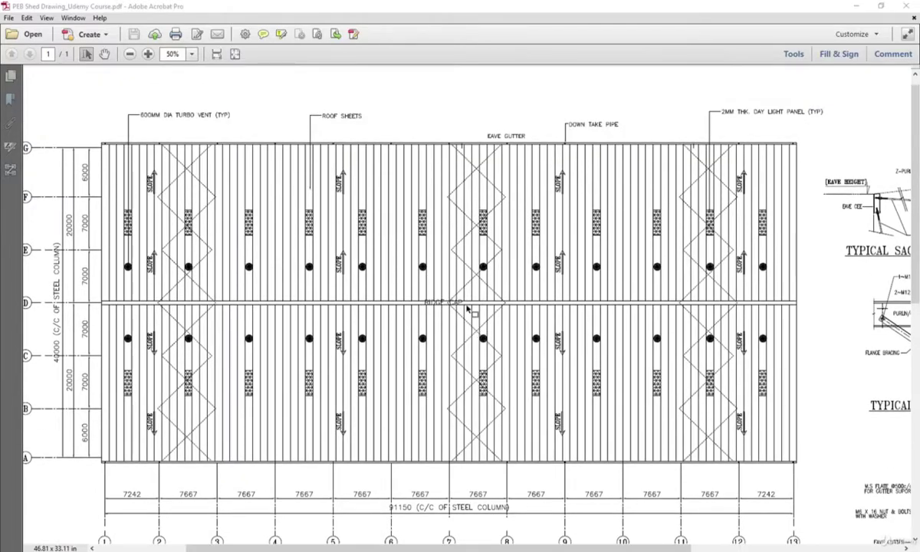
Examine the bracing bays shown on the roof plan and the side wall elevation along grid A.
scroll(467, 306, "down", 9)
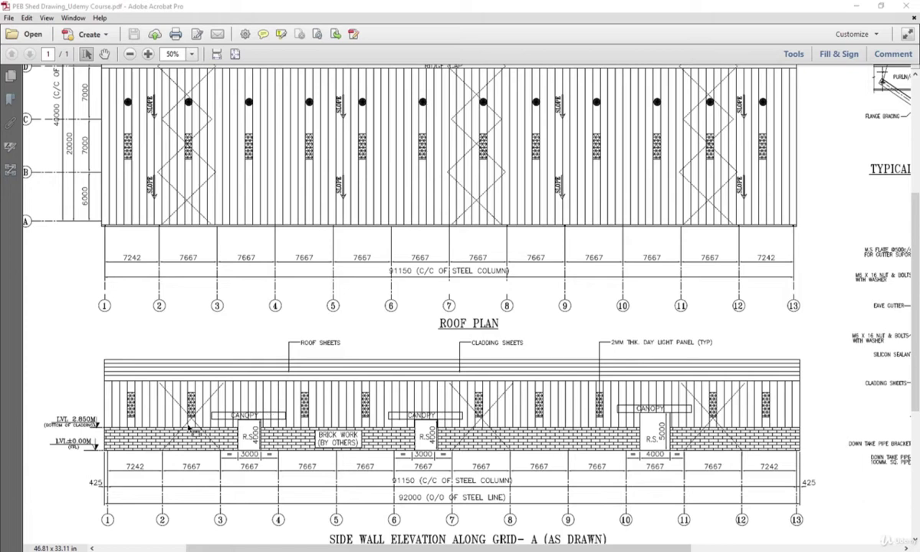
scroll(222, 397, "up", 3)
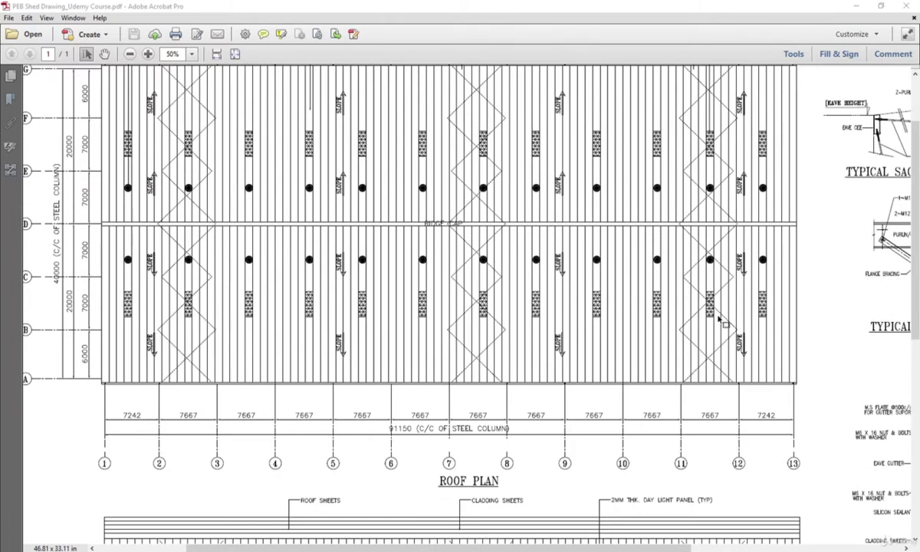
scroll(706, 312, "up", 2)
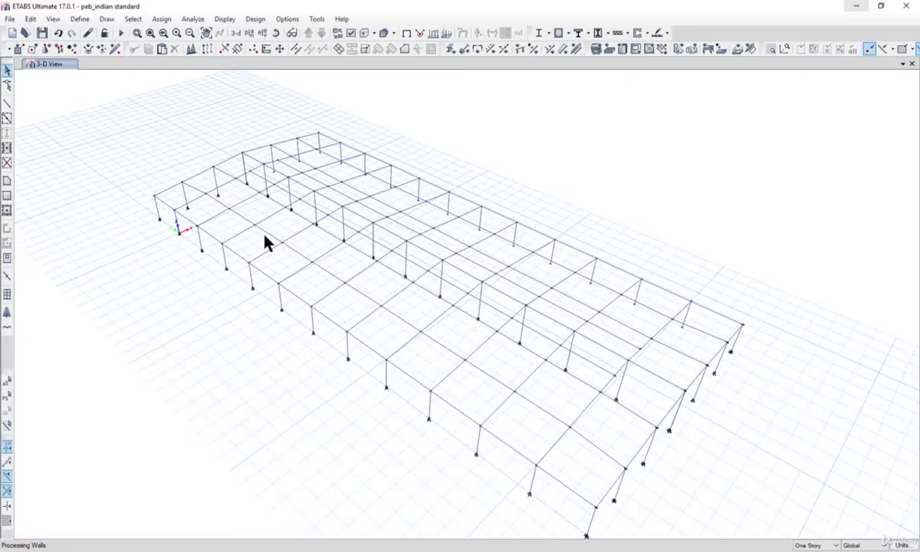
Create a new frame section property with the Steel Rod shape in ETABS.
left_click(80, 18)
mouse_move(115, 49)
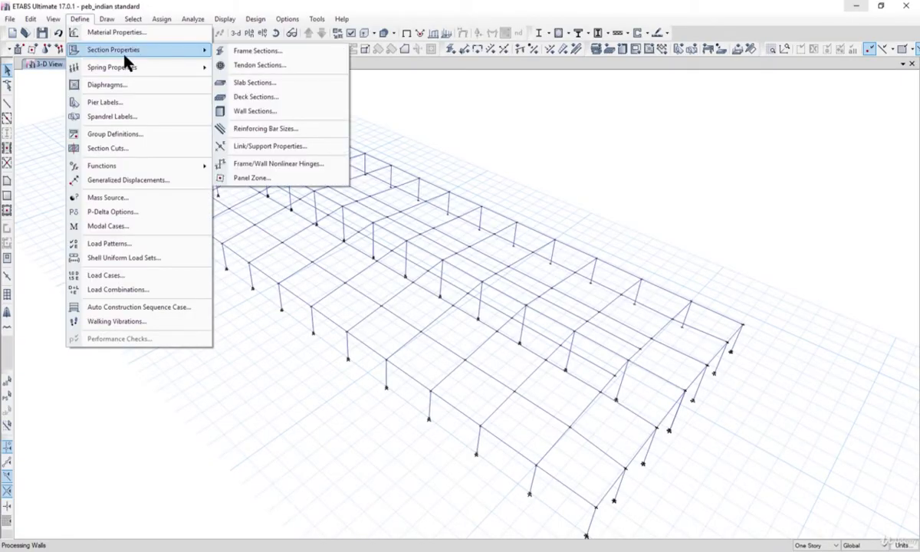
left_click(246, 52)
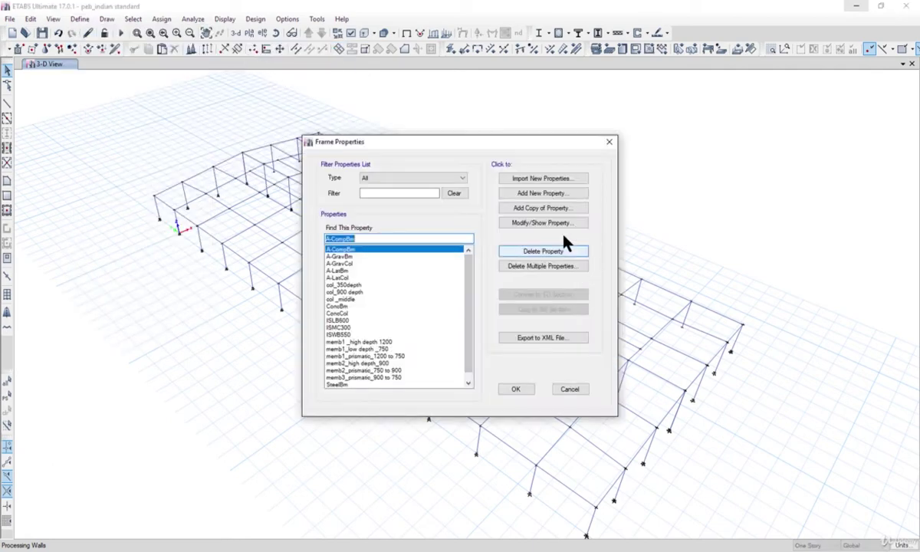
left_click(541, 194)
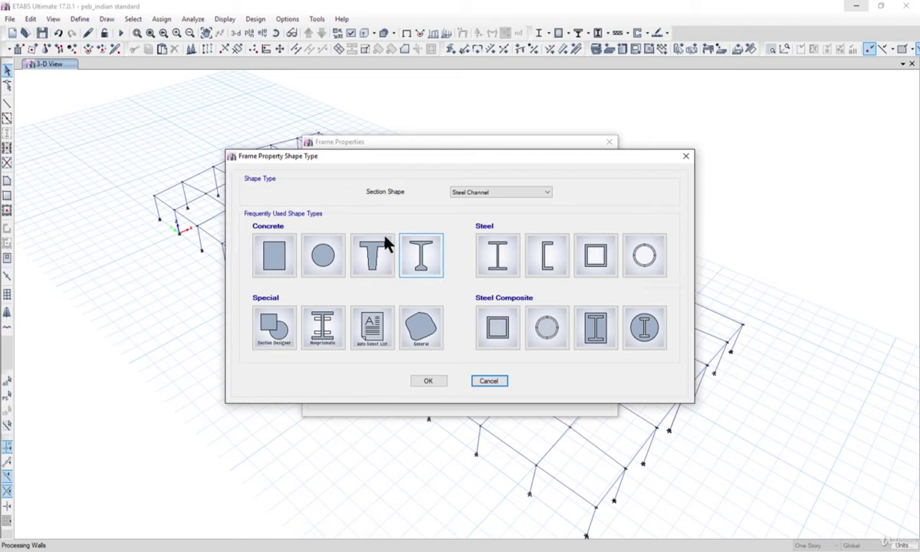
left_click(494, 193)
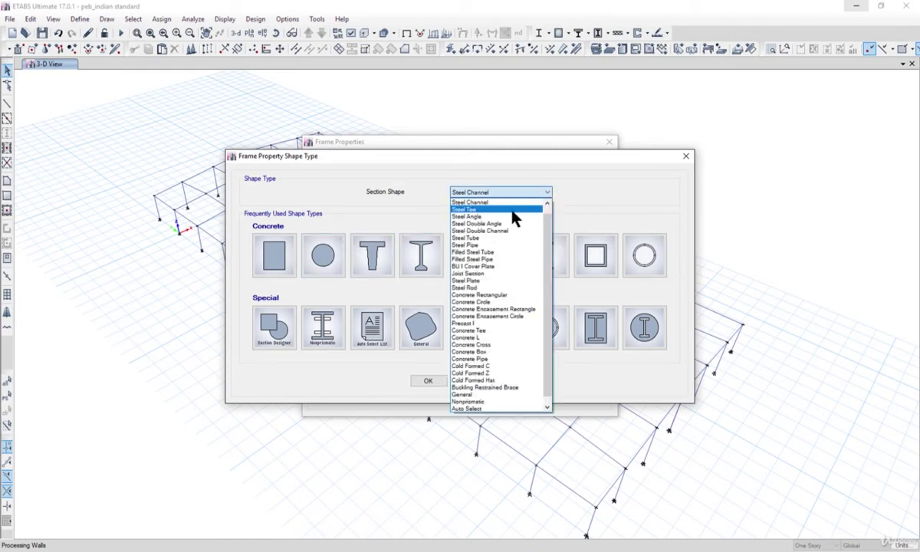
left_click_drag(552, 267, 551, 239)
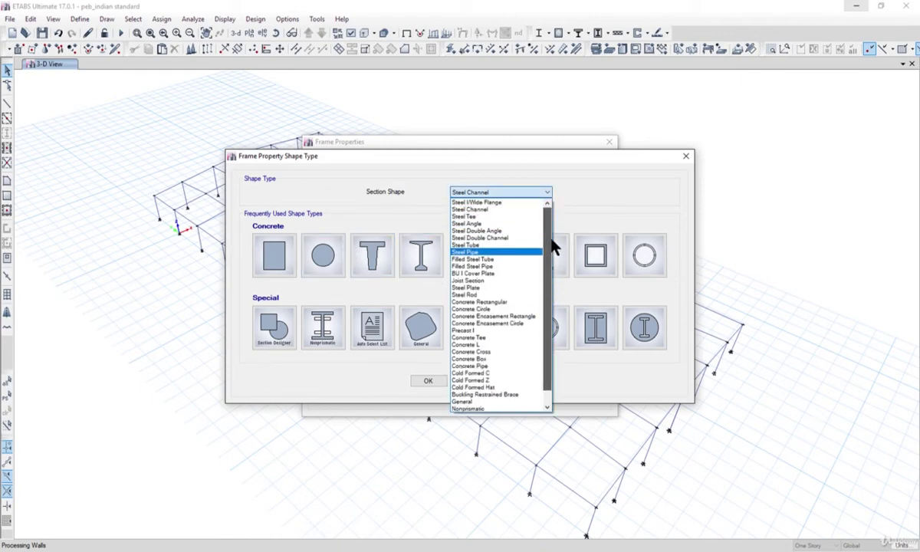
left_click(489, 296)
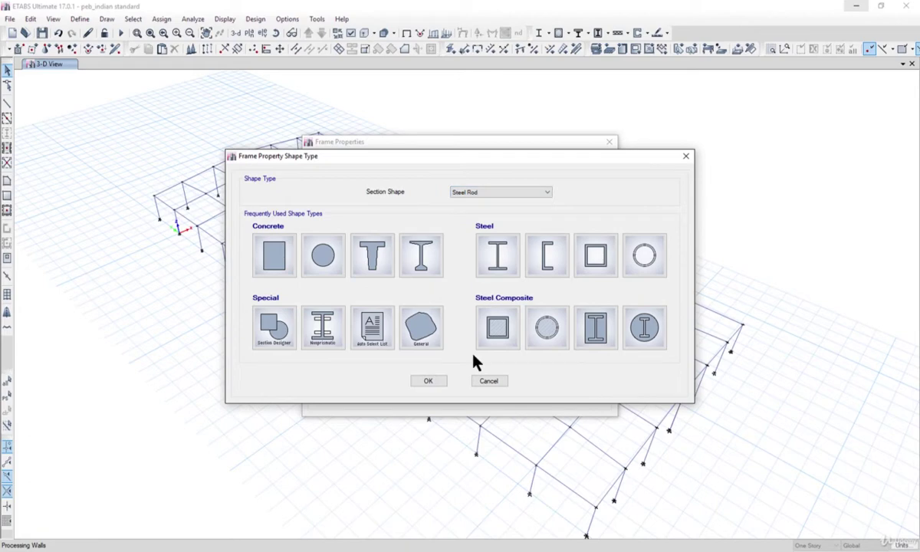
left_click(432, 382)
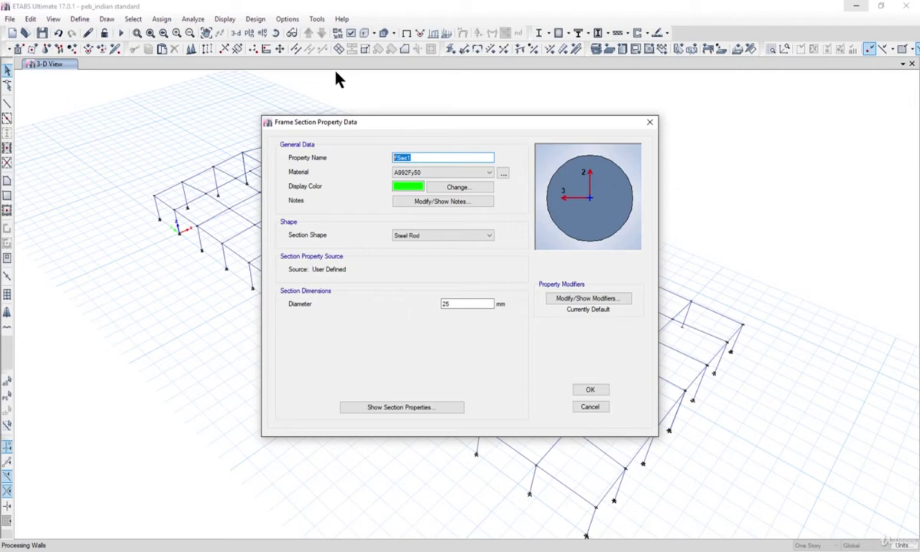
Name the steel rod section "25 mm" and assign it the Fe345 material.
type("25 mm")
left_click(428, 174)
left_click(436, 211)
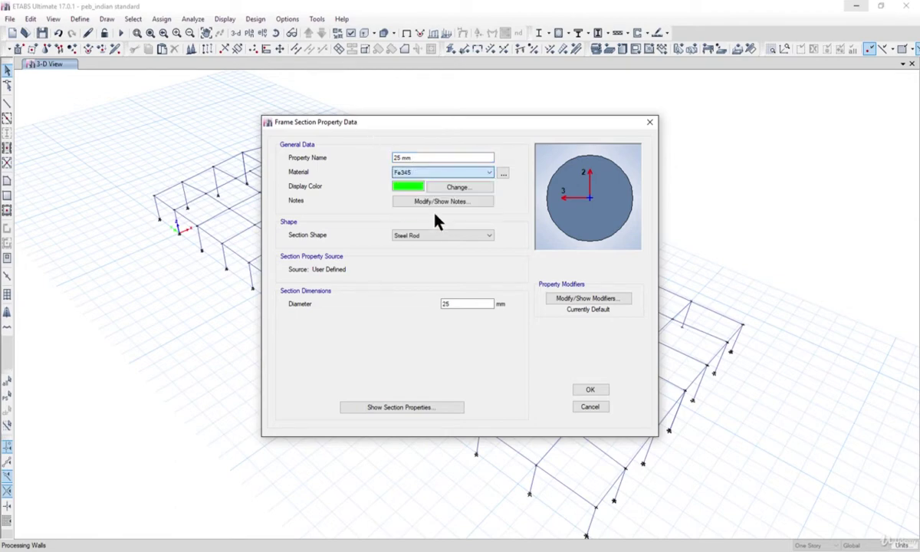
double_click(456, 303)
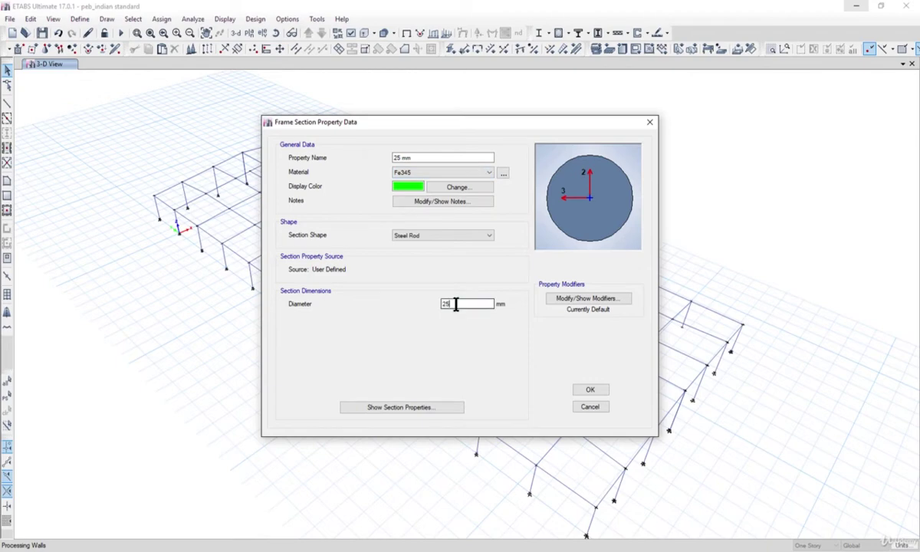
left_click(591, 392)
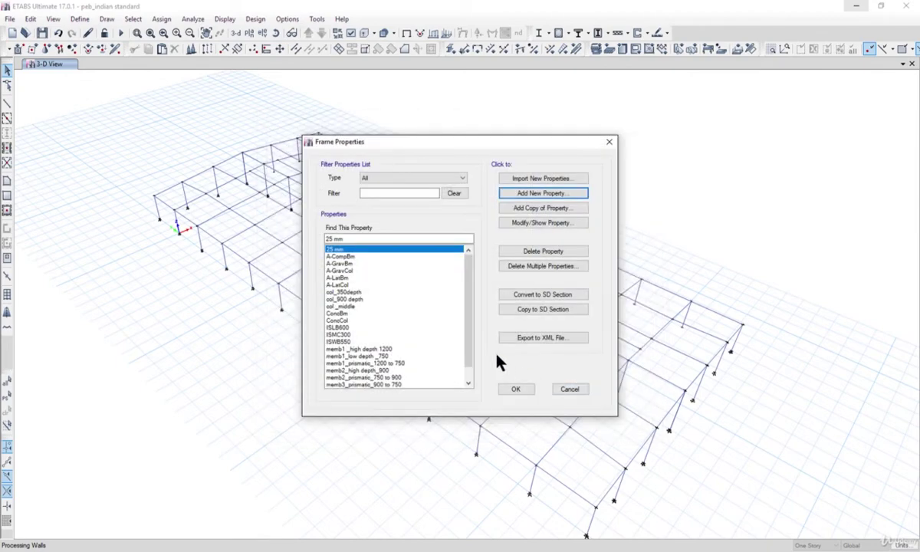
Rename the 25 mm rod section as "25 mm rod bracing" and accept the frame properties.
left_click(521, 224)
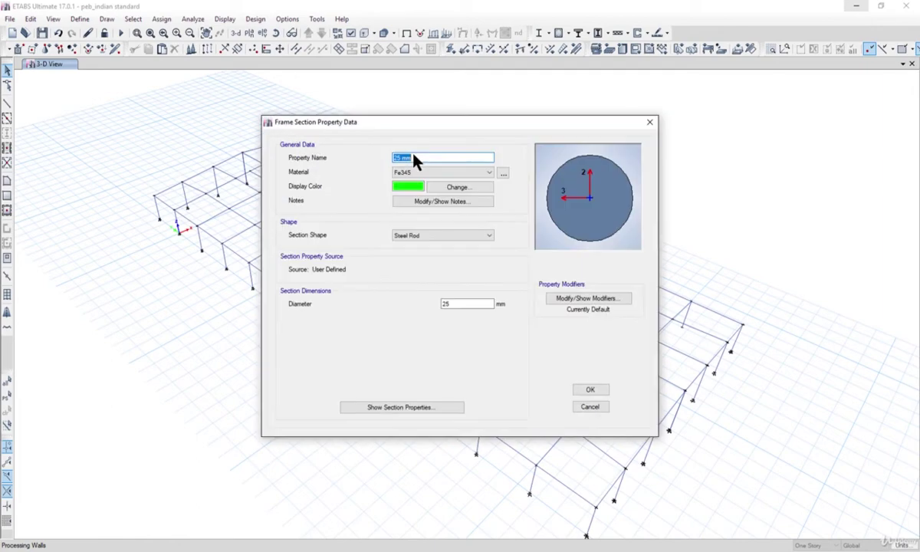
left_click(426, 158)
type("rod bracing")
left_click(589, 389)
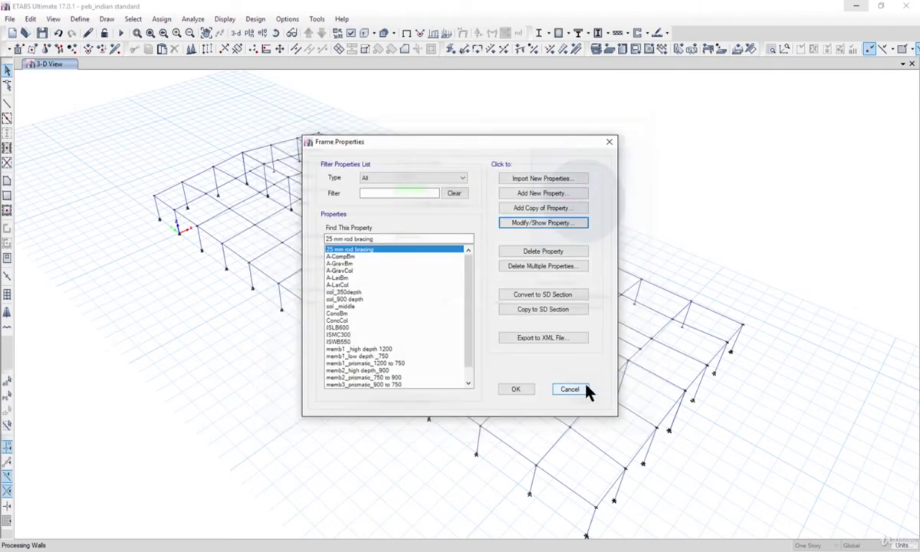
left_click(518, 389)
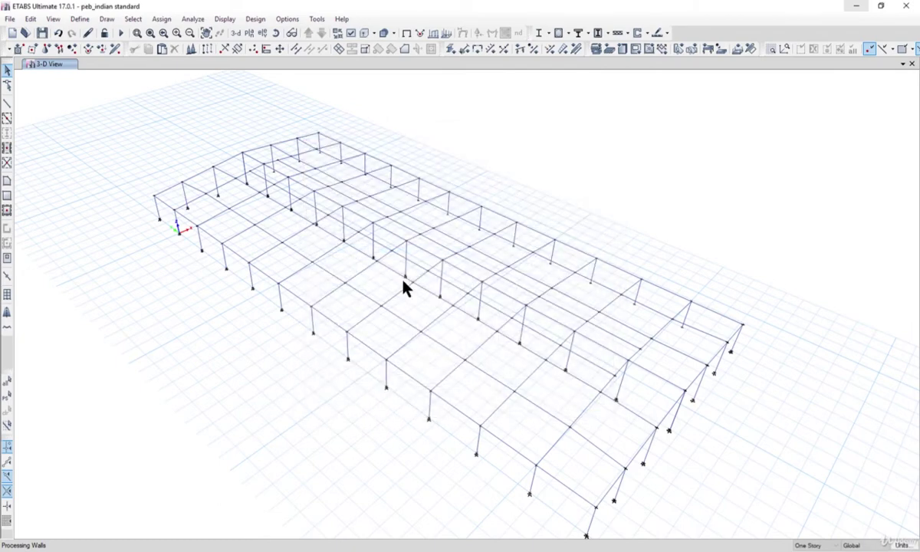
Start drawing straight brace lines with the 25 mm rod bracing property and pinned moment releases.
left_click(107, 18)
mouse_move(173, 80)
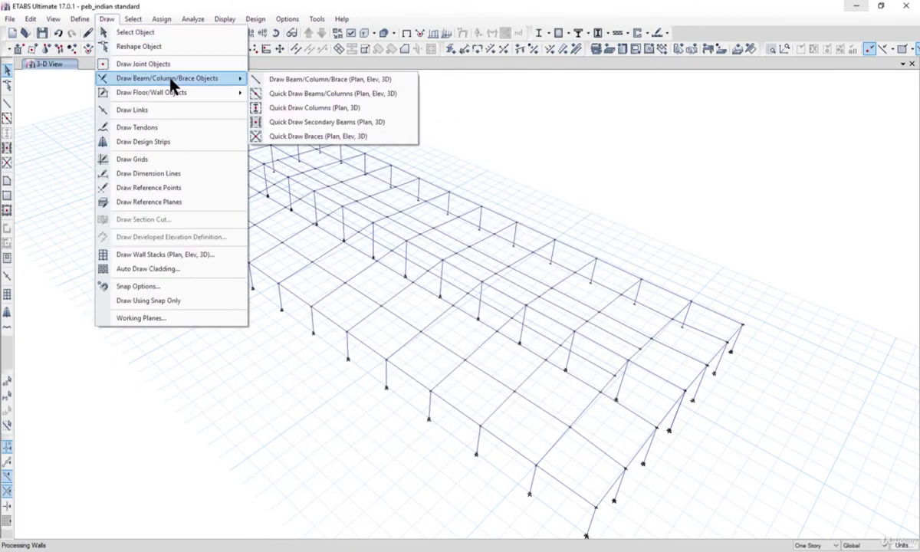
left_click(292, 80)
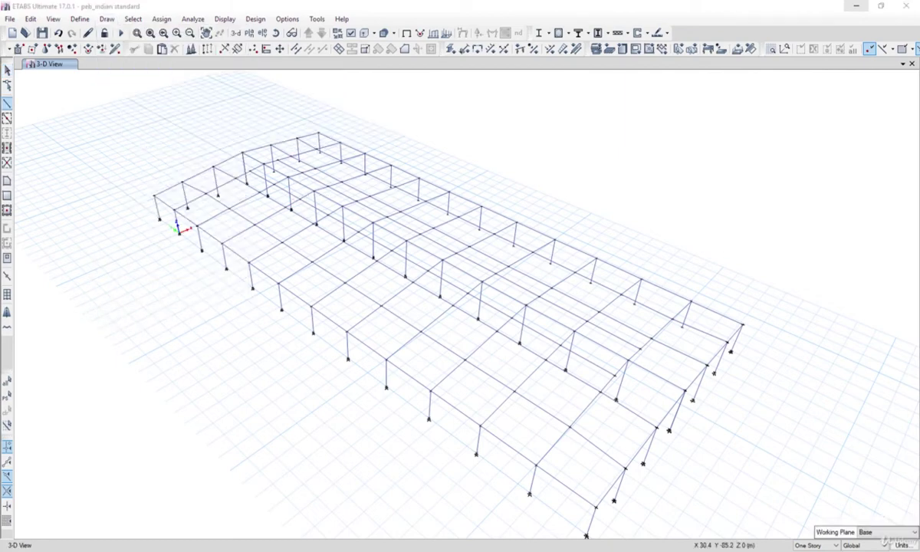
left_click(868, 310)
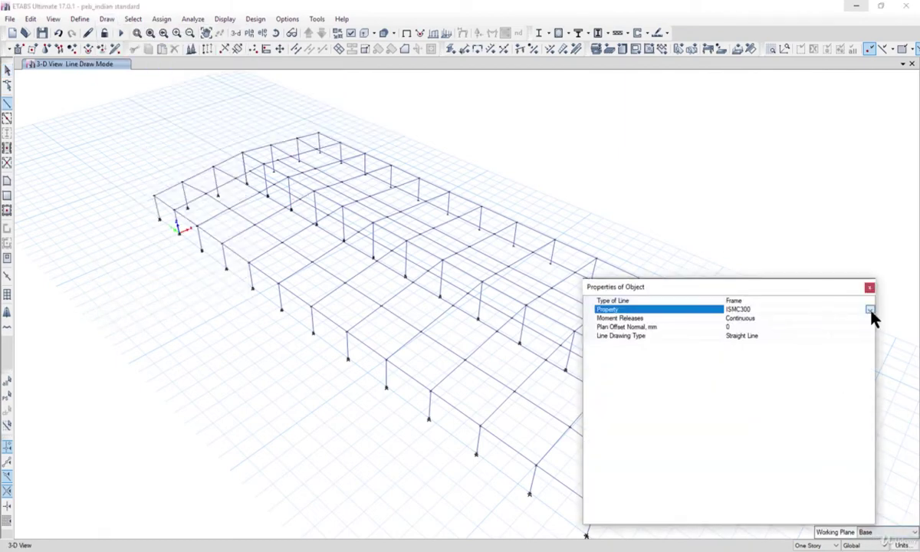
left_click(870, 310)
left_click_drag(866, 336, 870, 331)
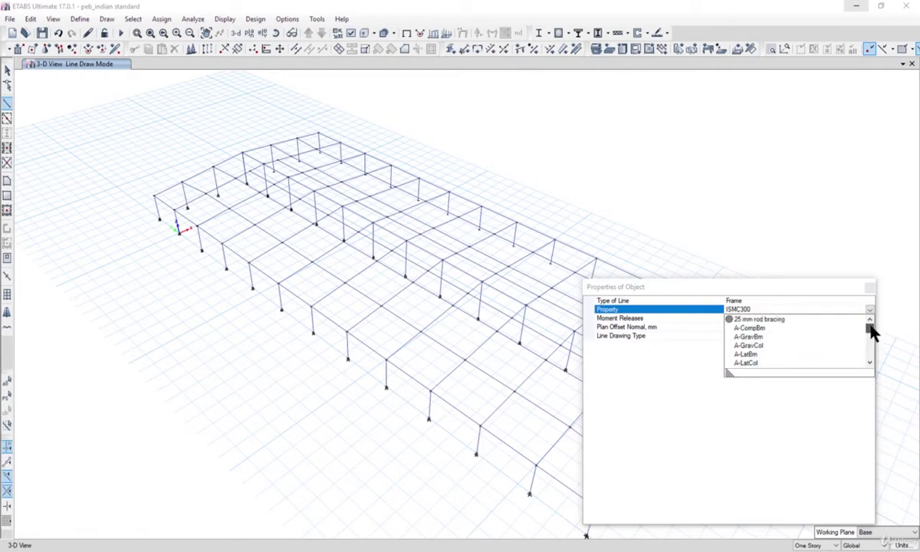
left_click(799, 322)
left_click(770, 318)
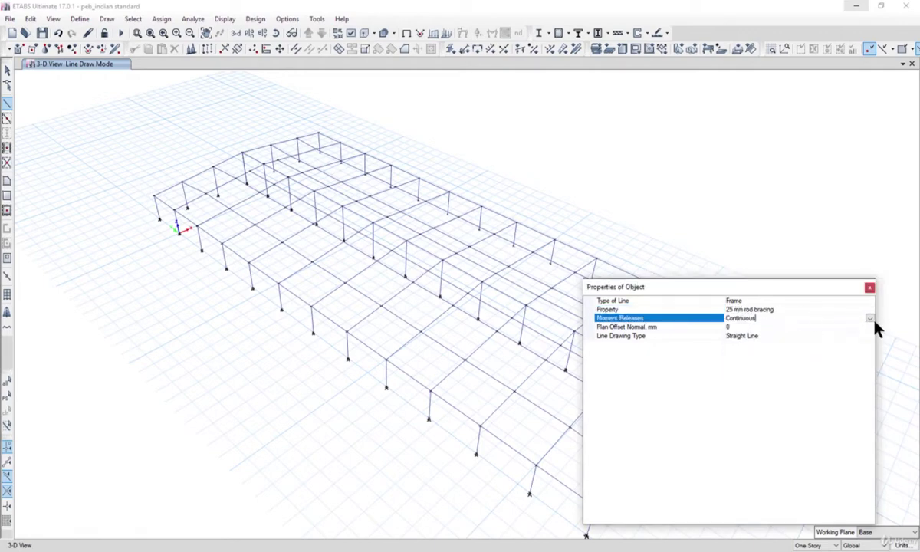
left_click(870, 318)
left_click(742, 336)
Check the roof bracing layout between grids 2 and 3 in the PDF shed drawing in Acrobat, then return to ETABS.
scroll(376, 320, "down", 2)
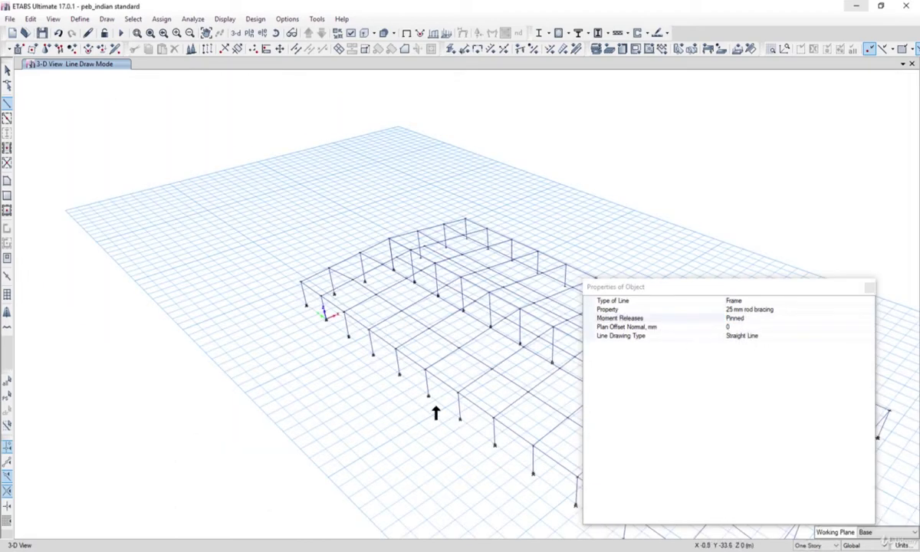
key("alt+Tab")
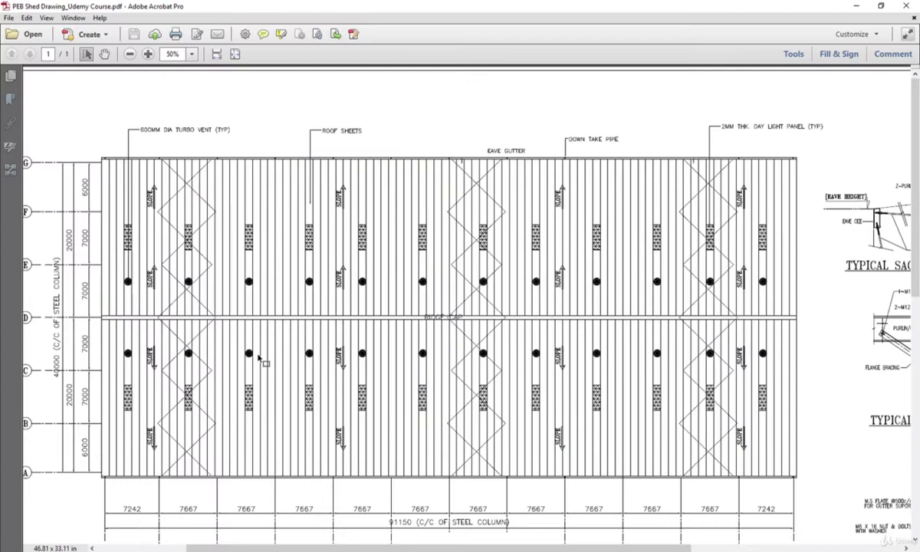
scroll(195, 400, "down", 2)
scroll(195, 400, "down", 1)
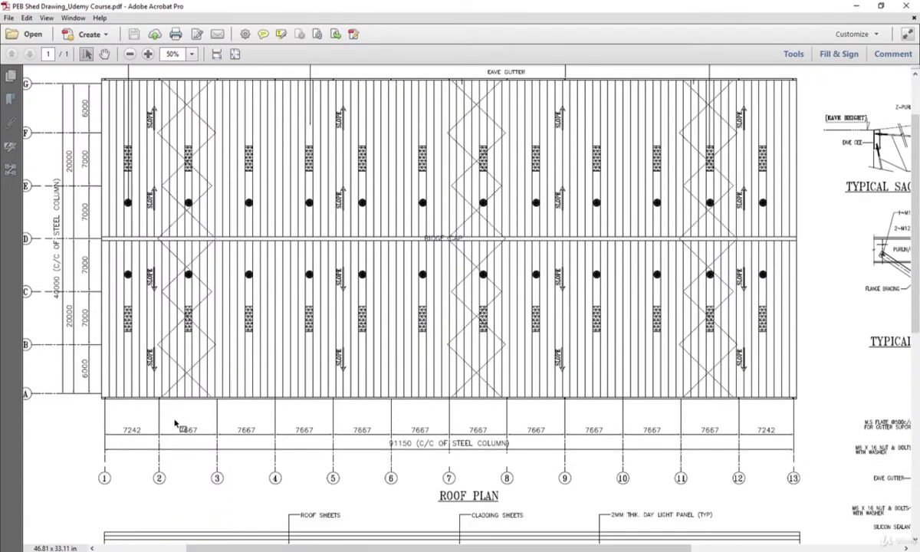
left_click(344, 550)
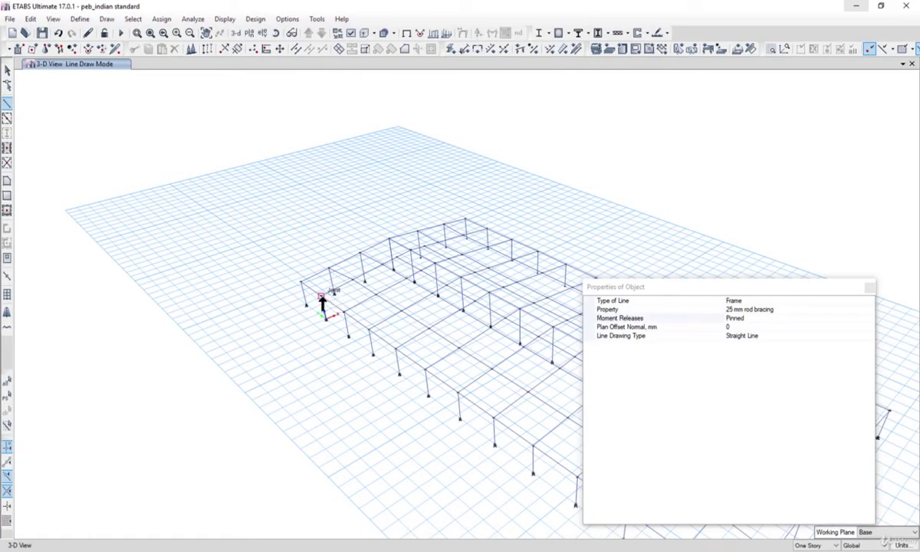
Draw a zigzag of roof braces from the second frame's near eave joint, alternating with the third frame to the far eave.
left_click(323, 299)
left_click(376, 295)
scroll(424, 270, "up", 3)
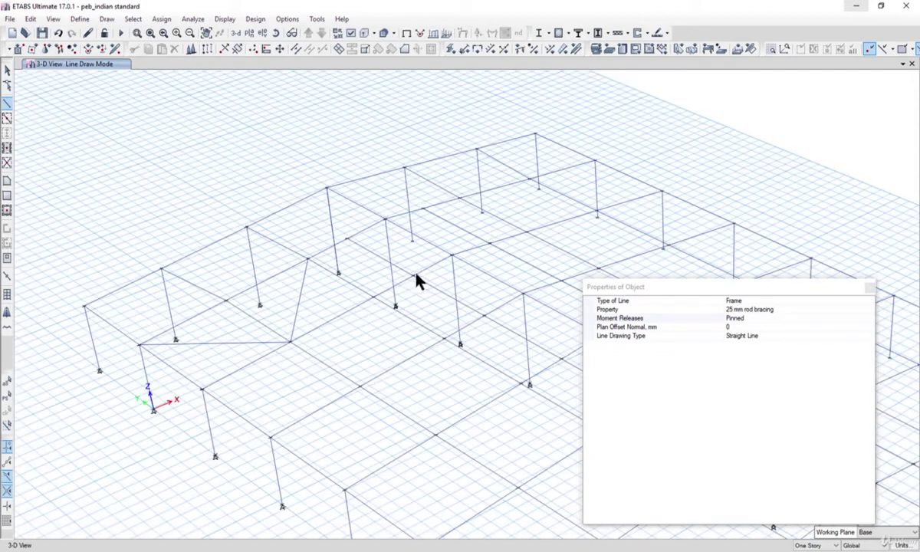
left_click(386, 221)
left_click(471, 226)
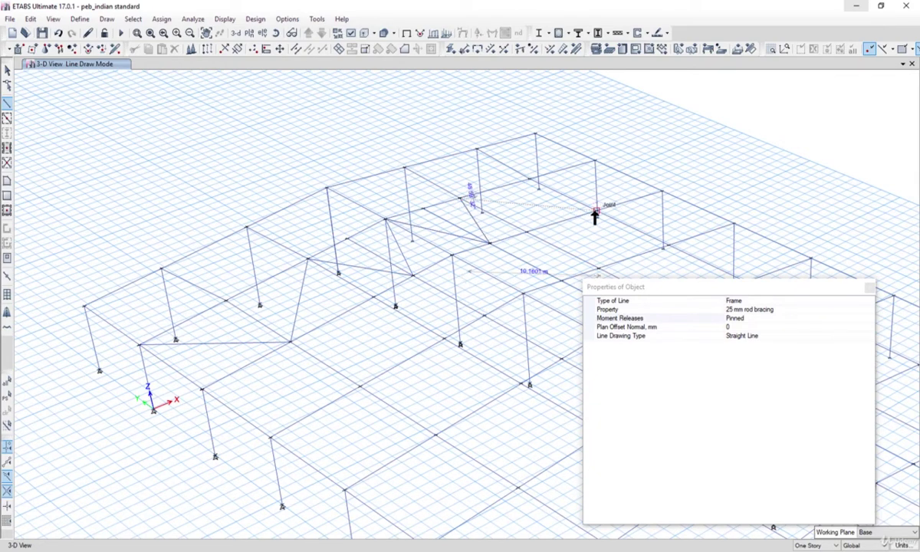
left_click(595, 211)
left_click(596, 162)
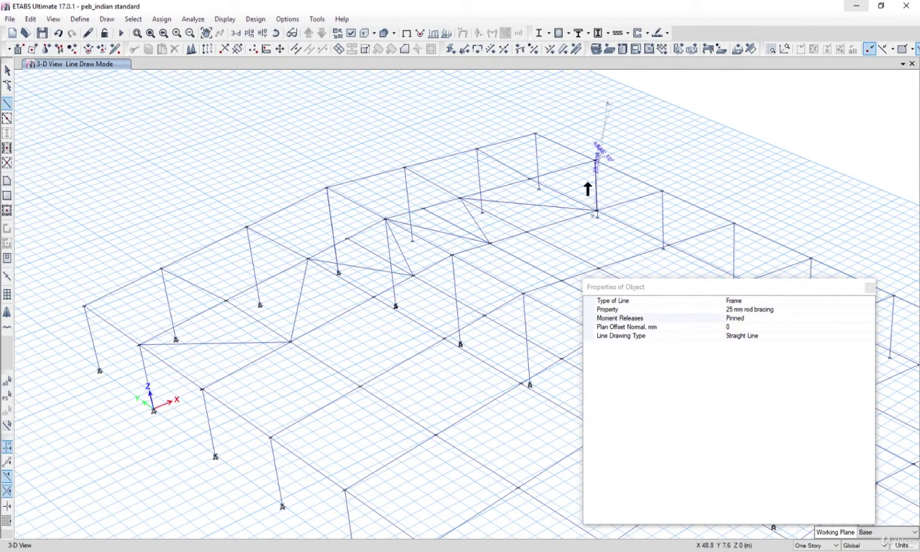
Draw the opposite zigzag from the third frame's near eave joint to its far eave, completing the roof X-bracing in that bay.
scroll(560, 305, "up", 3)
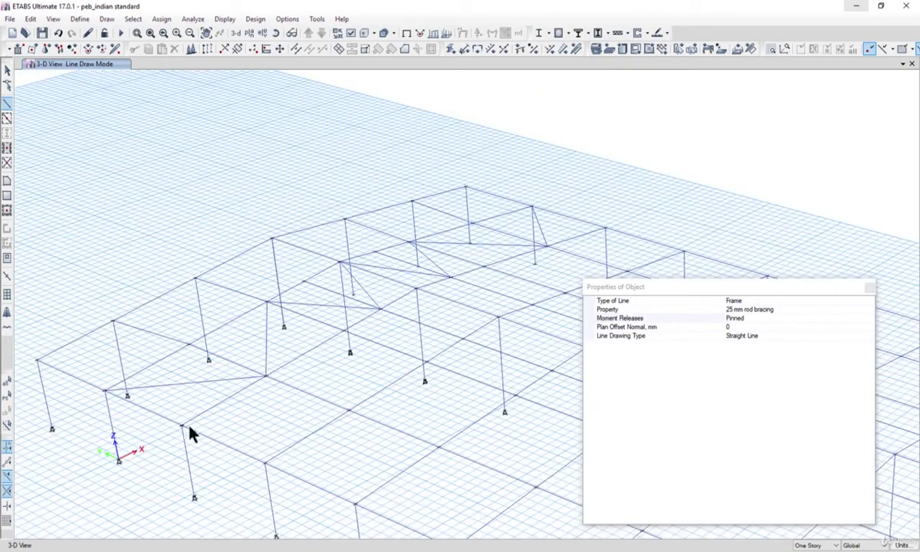
left_click(181, 426)
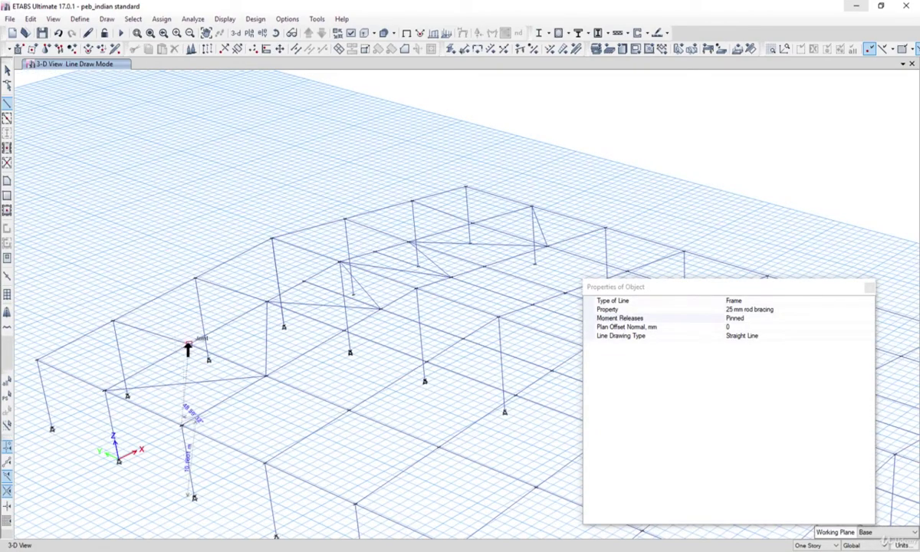
left_click(189, 344)
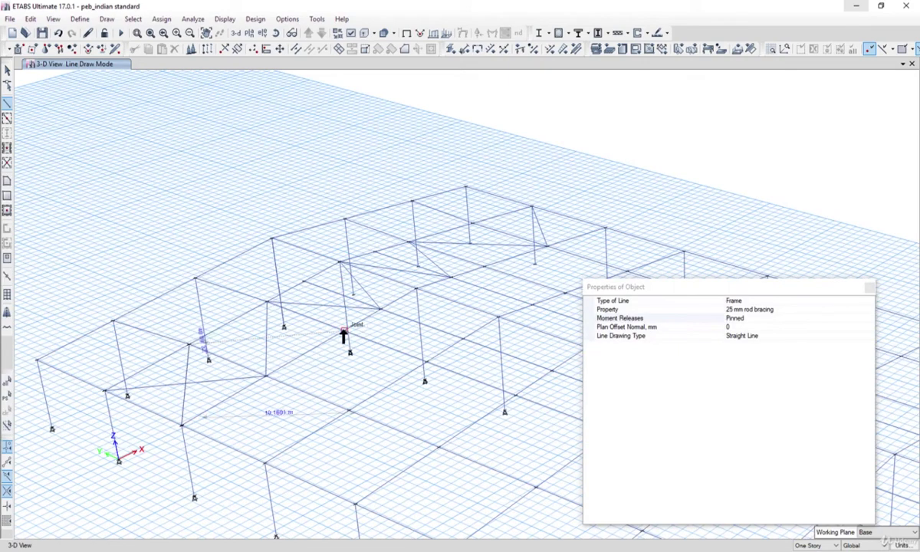
left_click(303, 282)
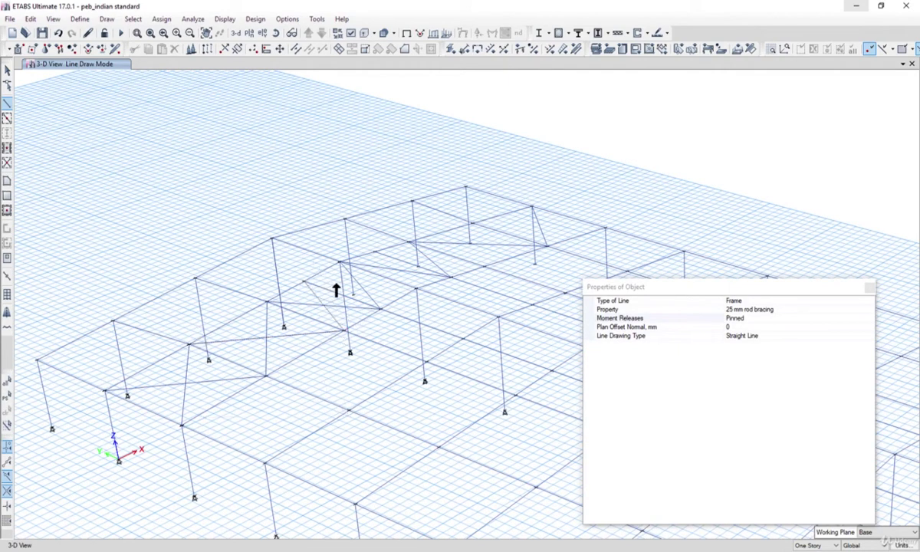
left_click(416, 289)
left_click(375, 253)
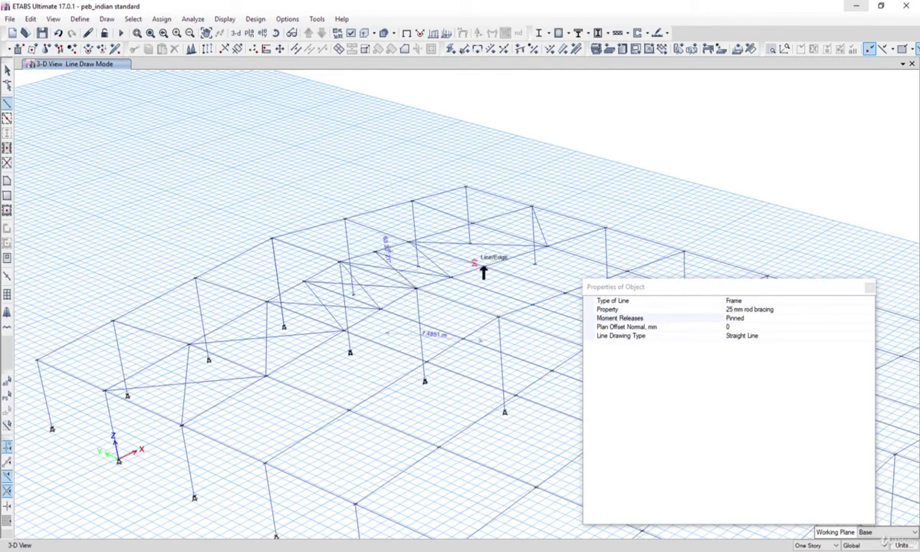
left_click(475, 219)
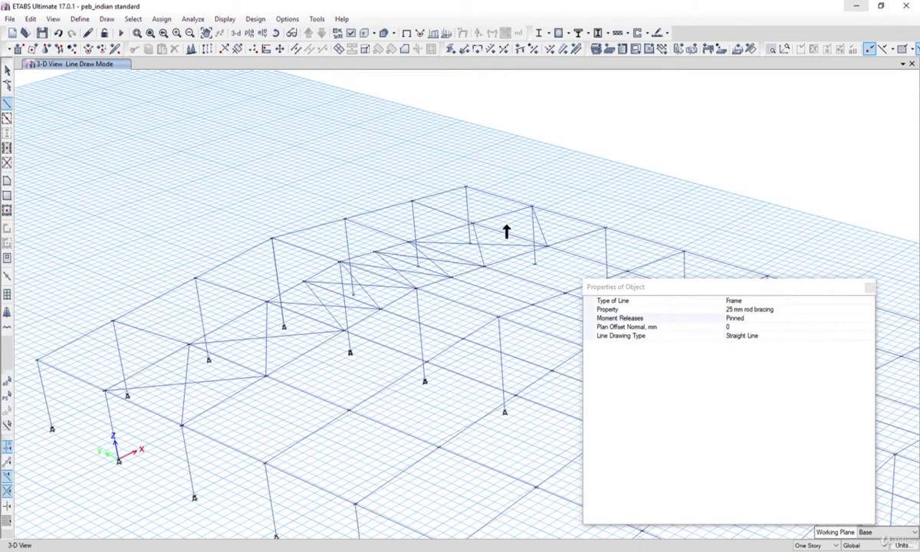
left_click(606, 229)
scroll(505, 409, "down", 3)
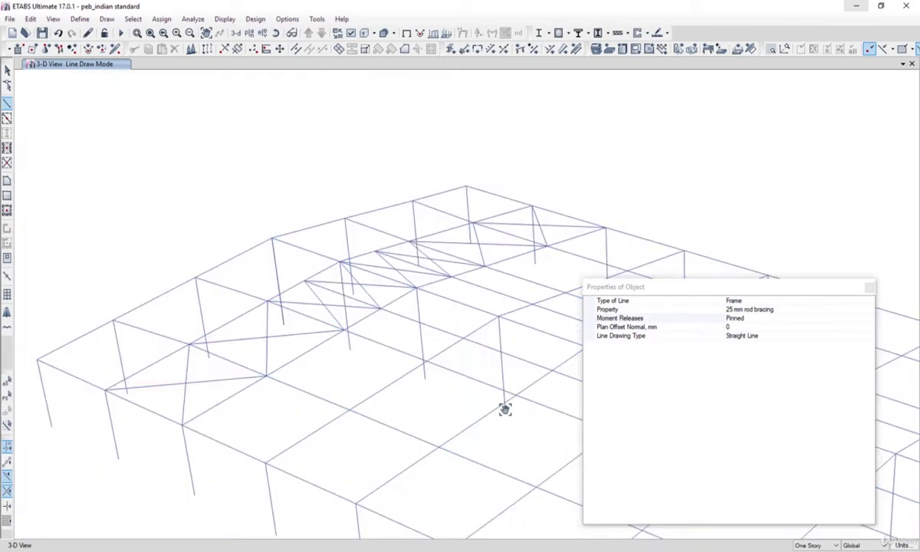
Draw a zigzag of roof braces from the near eave joint on grid 12 to its far eave, alternating with the grid 11 frame.
scroll(285, 295, "down", 3)
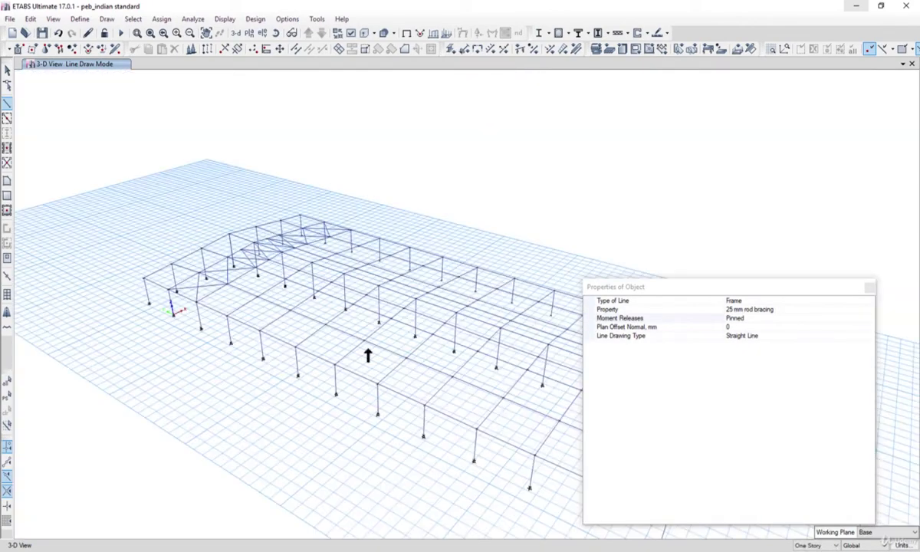
middle_click_drag(368, 369, 285, 332)
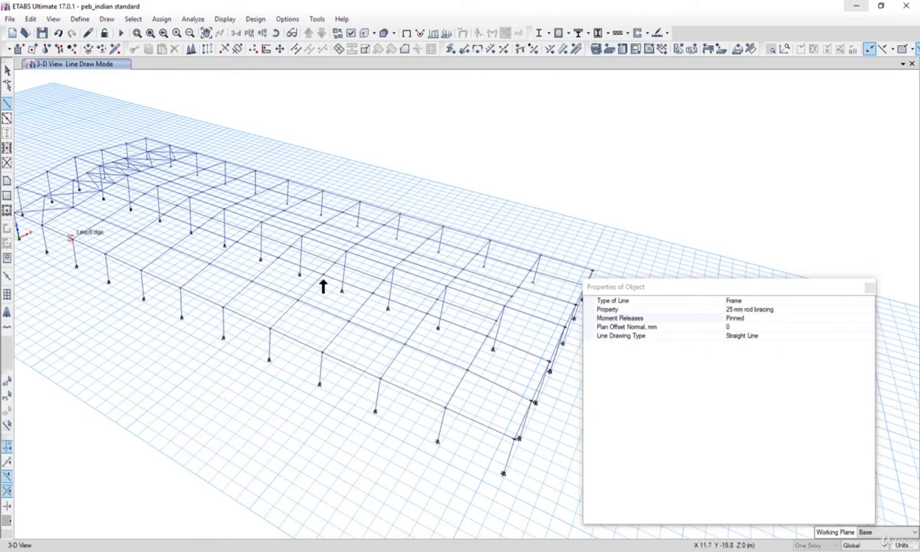
left_click(445, 407)
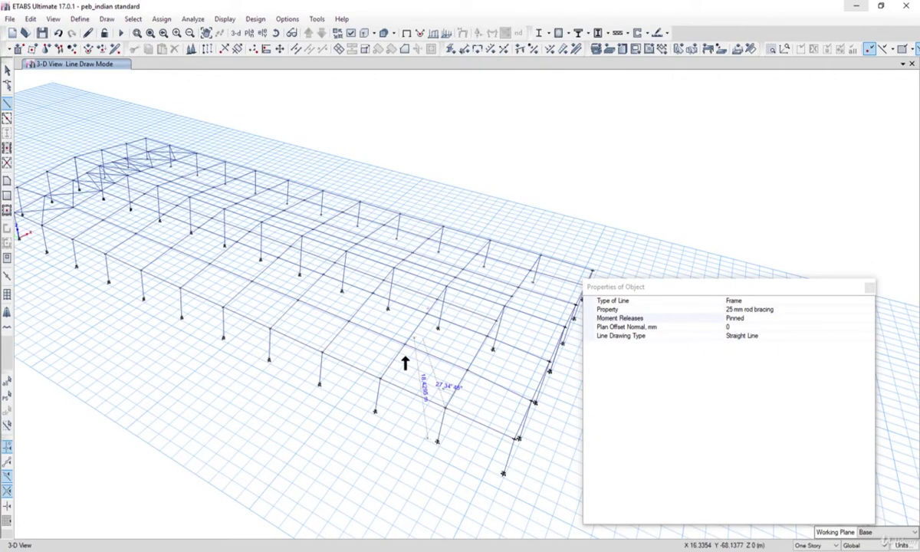
double_click(405, 344)
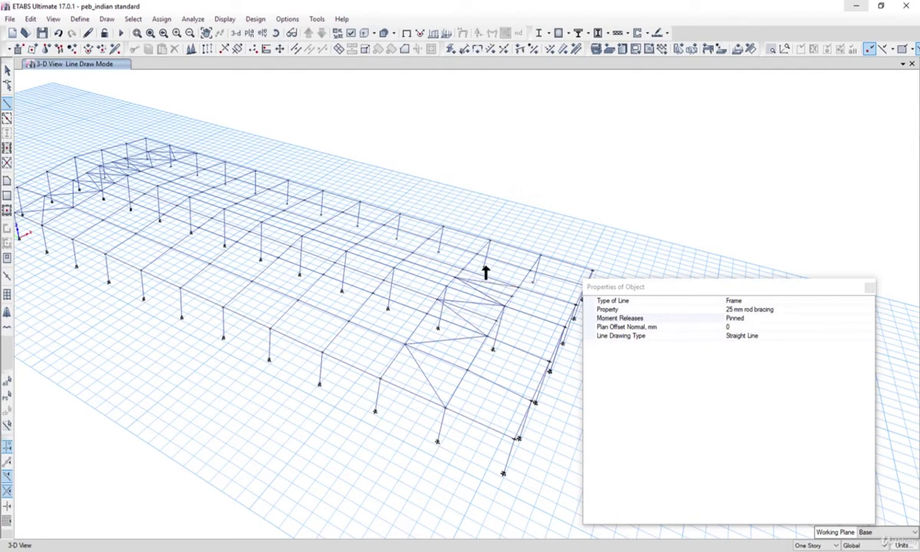
left_click(478, 253)
left_click(540, 256)
right_click(541, 254)
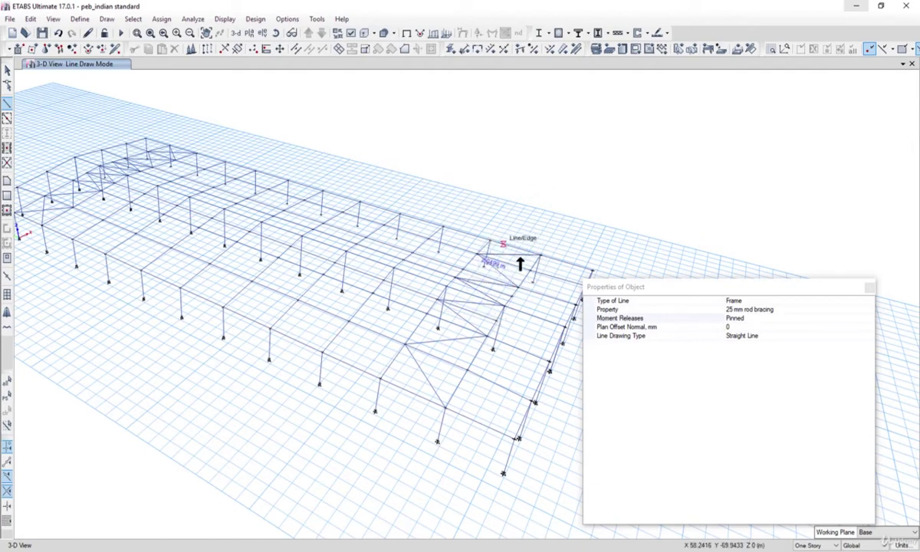
Draw the opposite zigzag from grid 11's far eave back to its near eave, completing the roof X-bracing between grids 11 and 12.
left_click(529, 270)
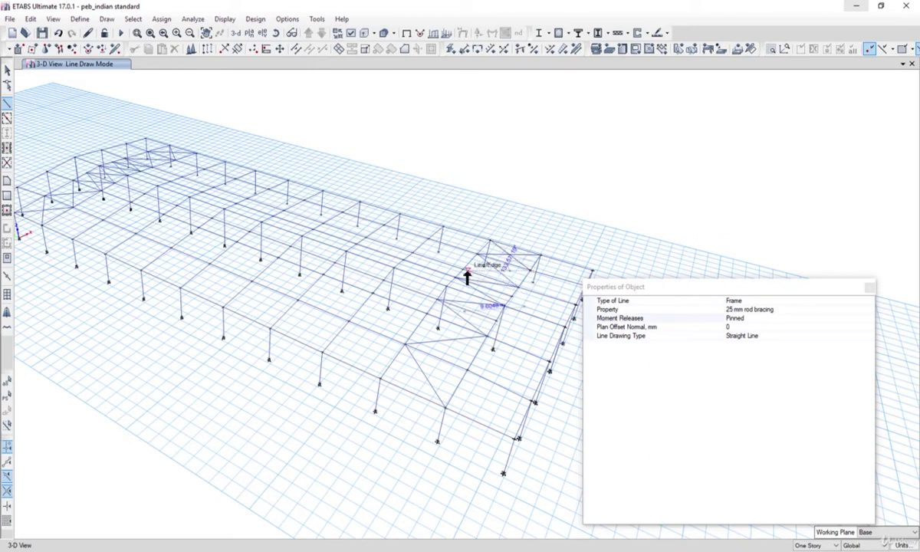
left_click(511, 296)
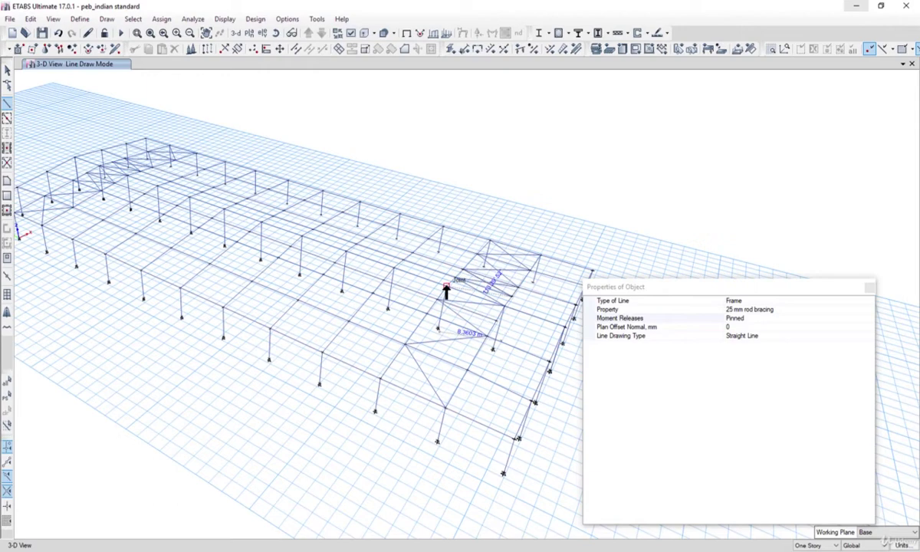
left_click(446, 287)
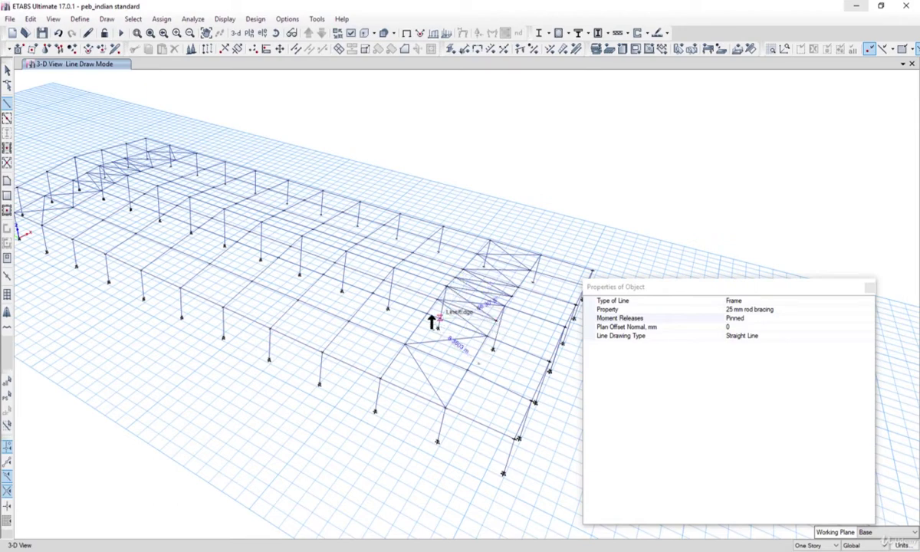
left_click(466, 369)
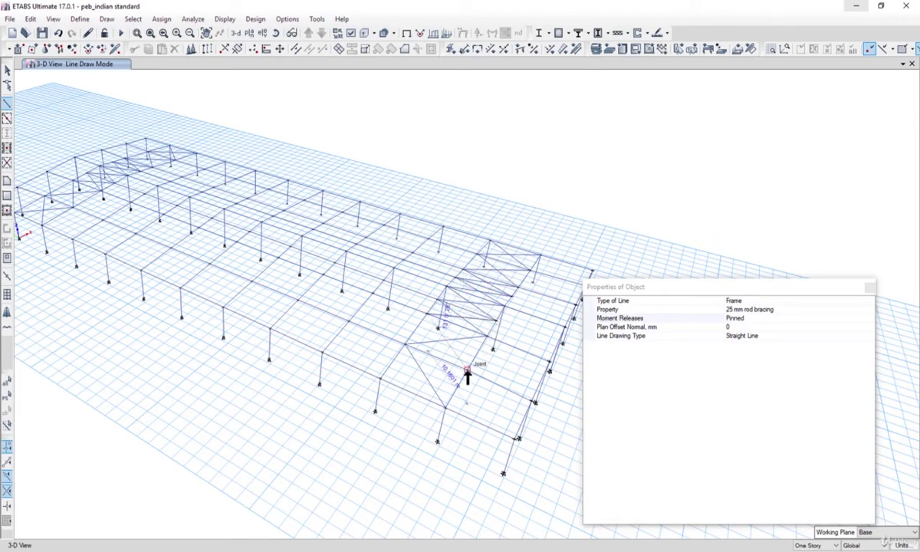
double_click(380, 379)
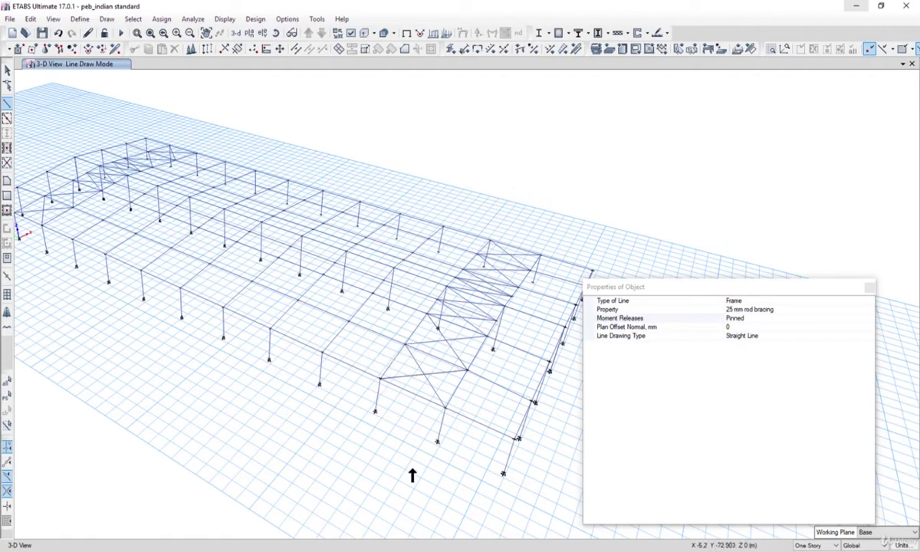
Following the PDF roof plan, draw a zigzag of roof braces from grid 7's near eave to its far eave, alternating with grid 8.
left_click(856, 6)
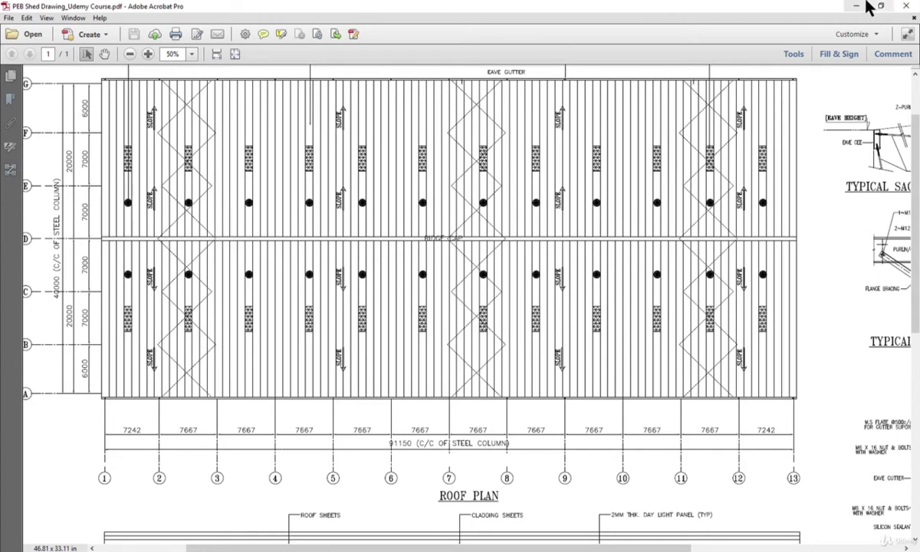
key("alt+Tab")
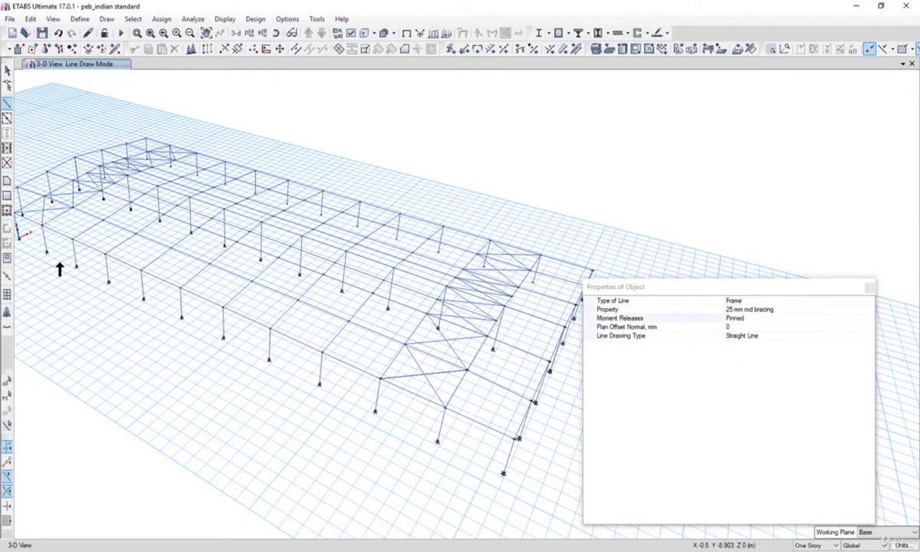
middle_click_drag(65, 267, 113, 274)
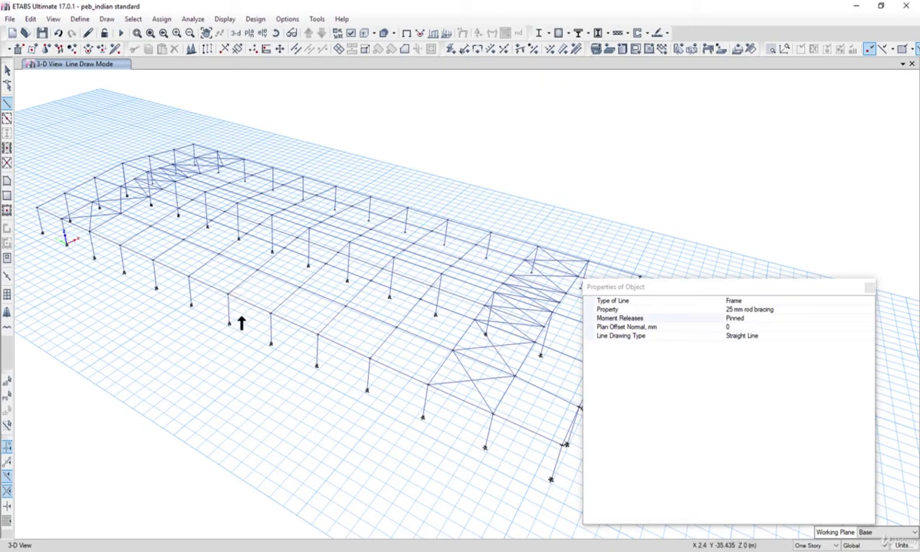
left_click(228, 294)
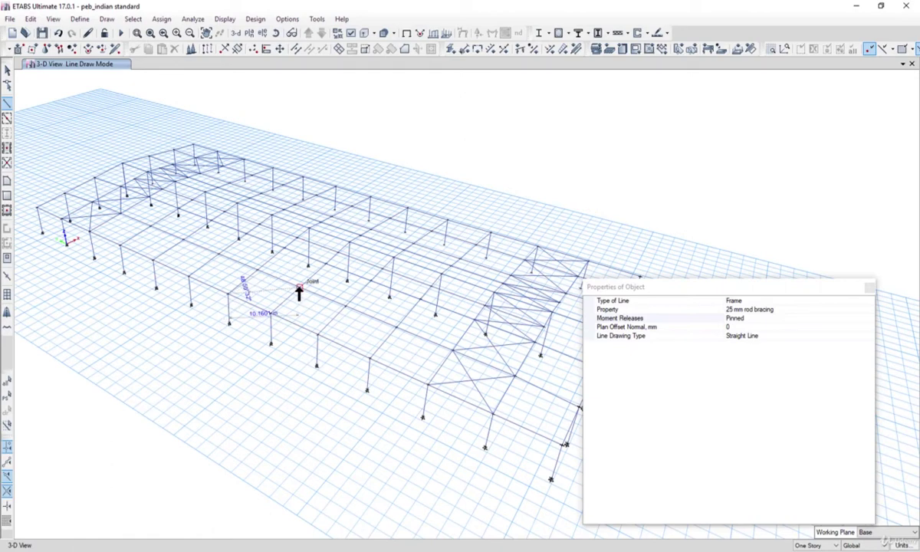
left_click(299, 288)
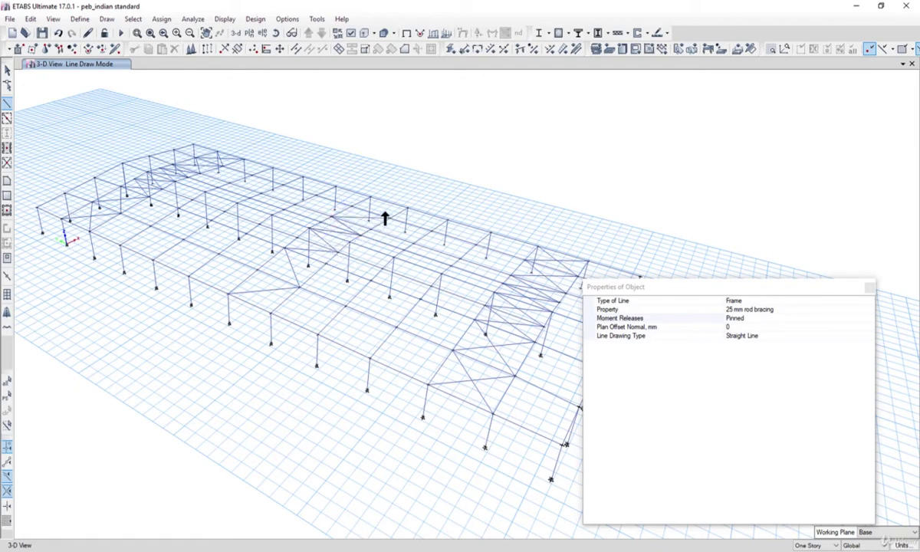
left_click(371, 197)
right_click(373, 196)
Draw the opposite zigzag from grid 8's far eave to its near eave, completing the roof X-bracing between grids 7 and 8.
left_click(406, 207)
left_click(371, 230)
left_click(319, 224)
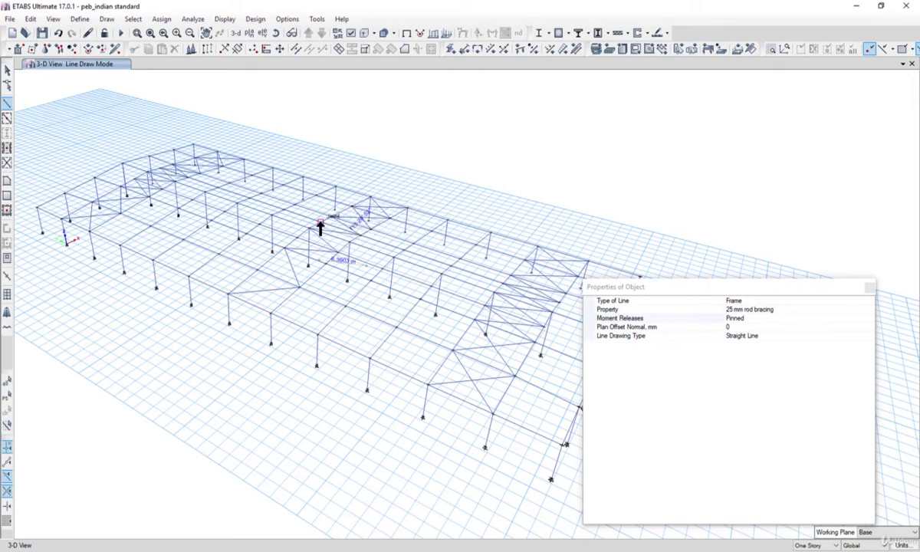
left_click(349, 243)
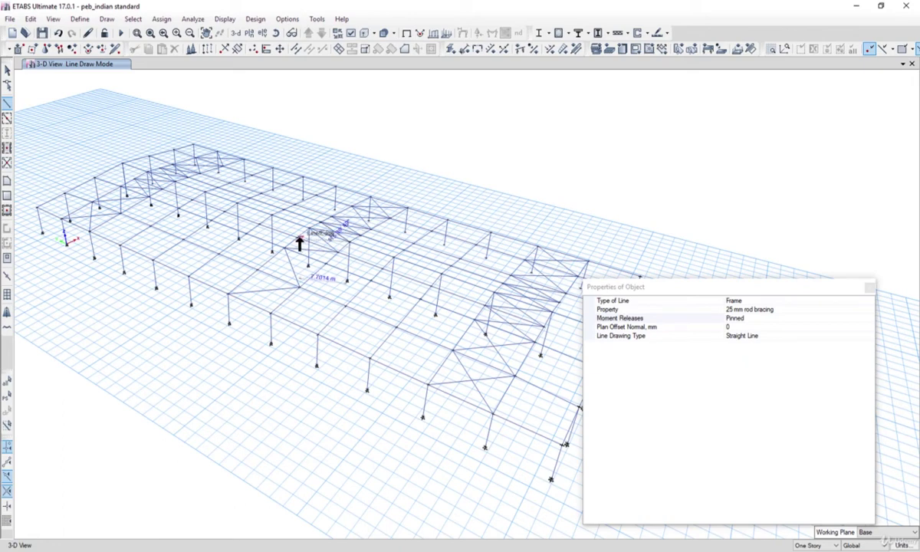
left_click(298, 239)
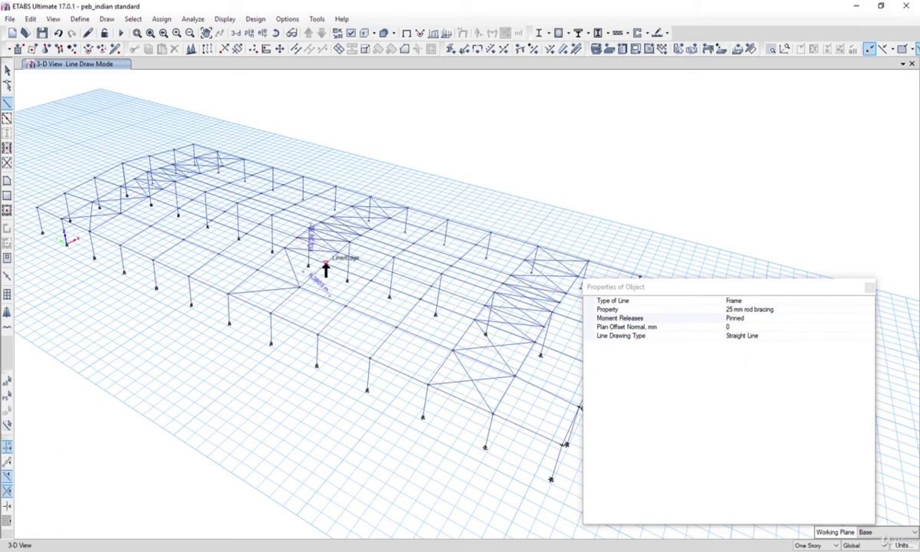
left_click(326, 263)
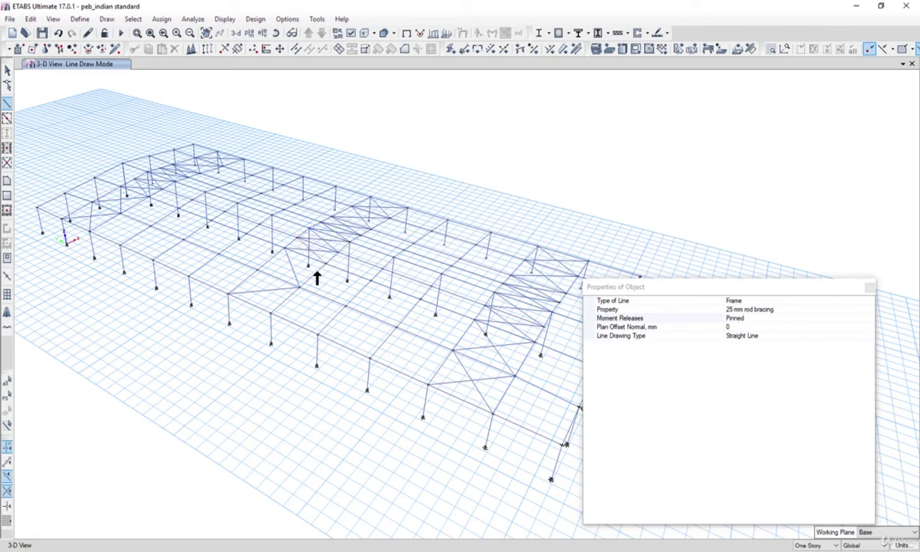
left_click(258, 270)
middle_click_drag(226, 312, 232, 276, "shift")
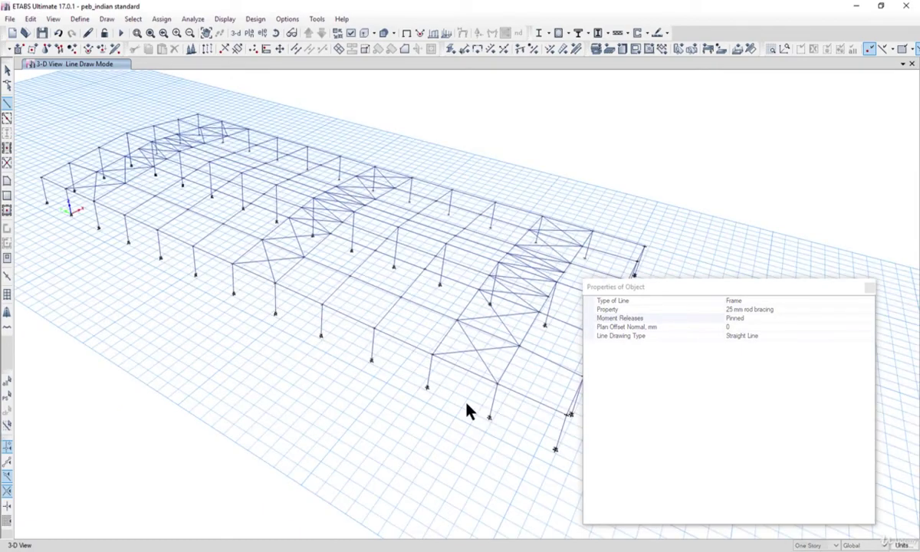
Check the side wall bracing bays on the grid A elevation in the PDF shed drawing in Acrobat, and return to ETABS.
middle_click_drag(494, 417, 420, 375)
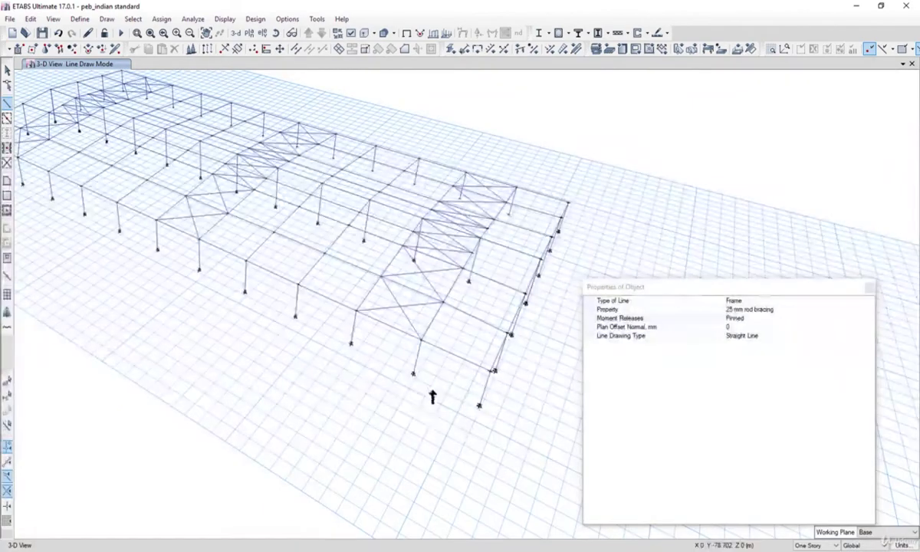
key("alt+Tab")
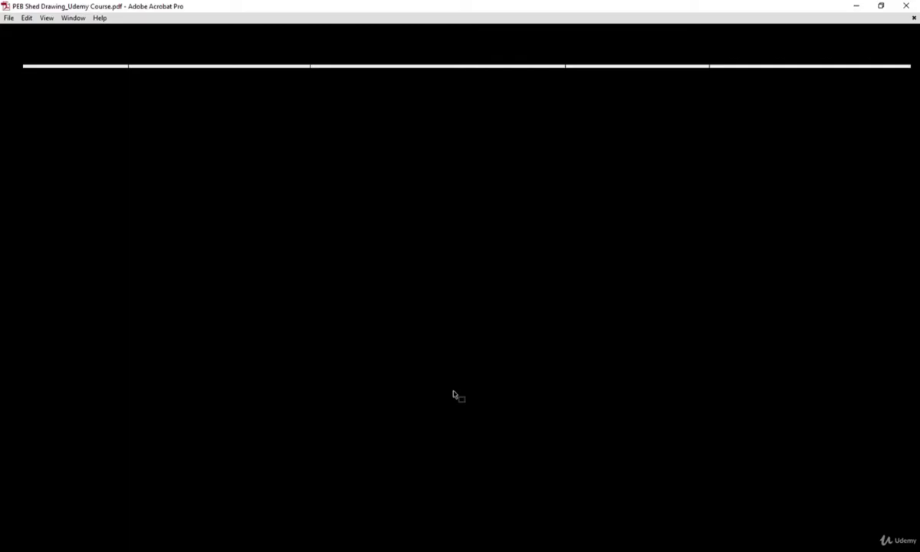
scroll(413, 249, "down", 5)
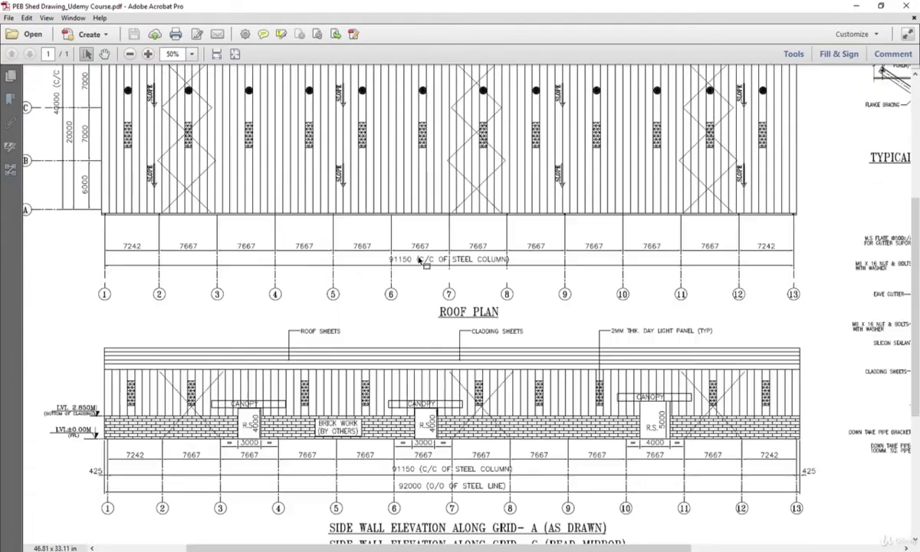
left_click(855, 6)
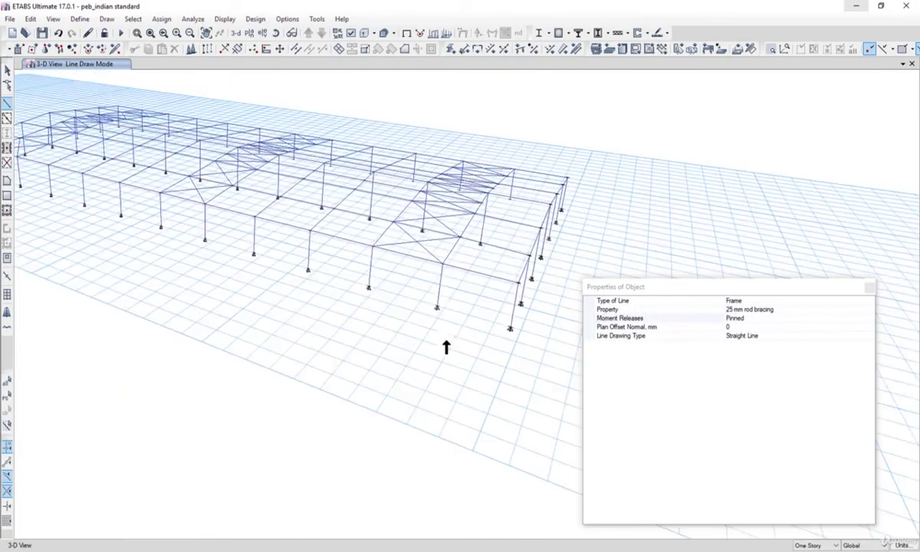
Draw two crossing rod braces between column tops and bases in the near side wall, in the bay between grids 11 and 12.
left_click(440, 268)
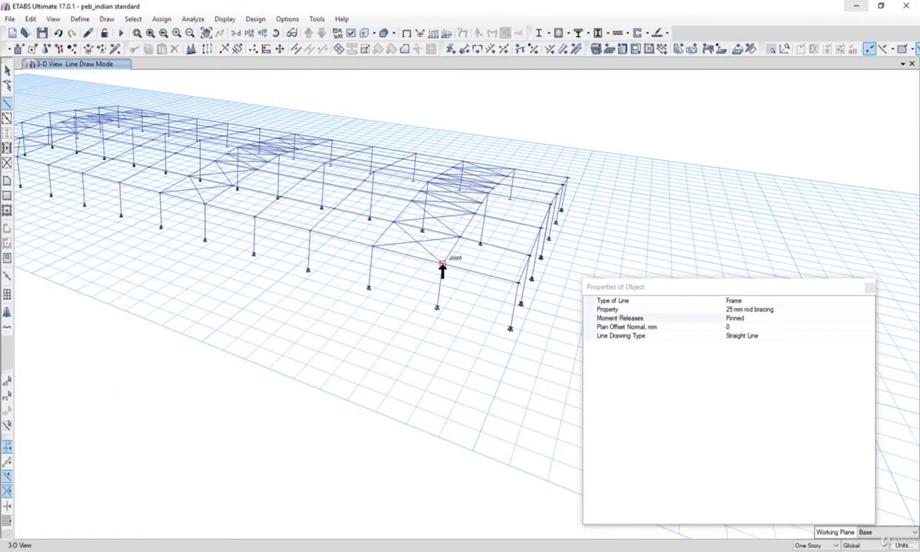
left_click(369, 289)
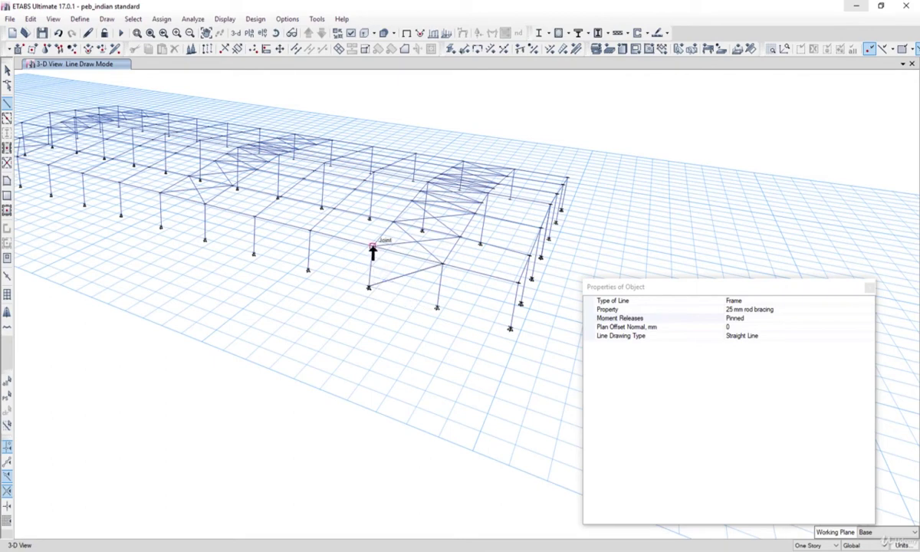
left_click(371, 246)
left_click(437, 308)
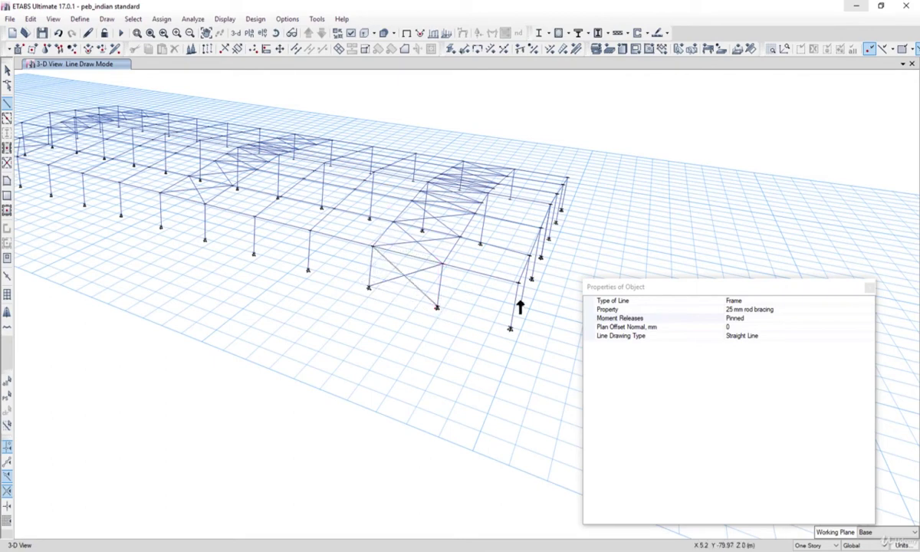
Draw crossing rod braces in the opposite side wall, in the bays between grids 11 and 12 and between grids 7 and 8.
middle_click_drag(520, 307, 181, 308, "shift")
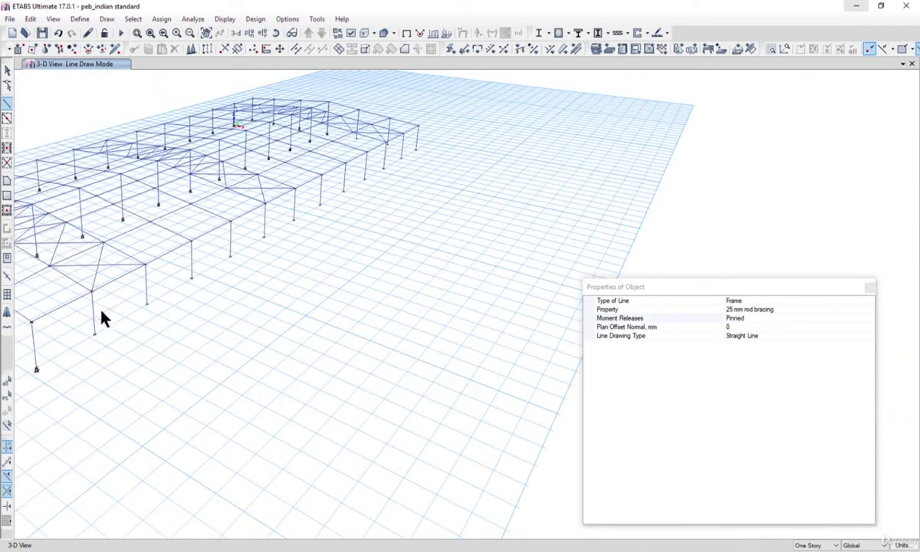
left_click(93, 292)
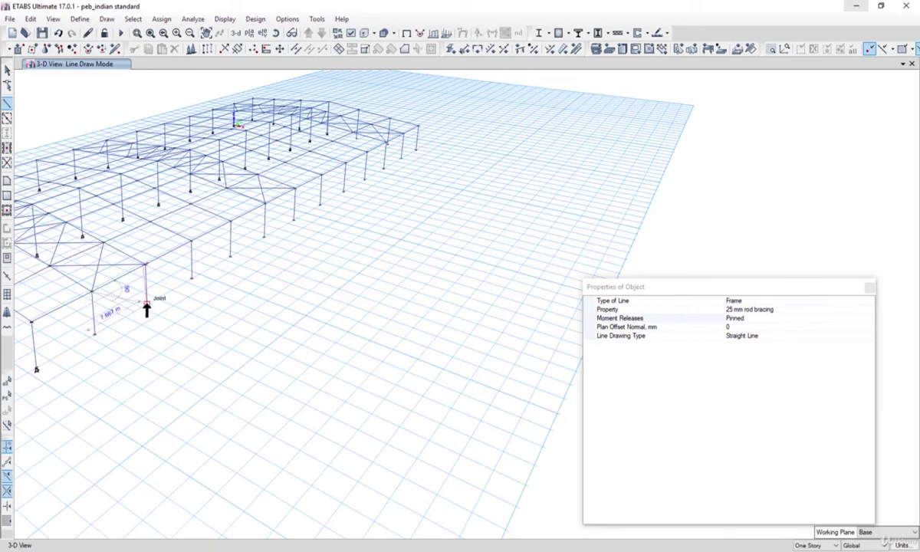
left_click(147, 305)
left_click(145, 265)
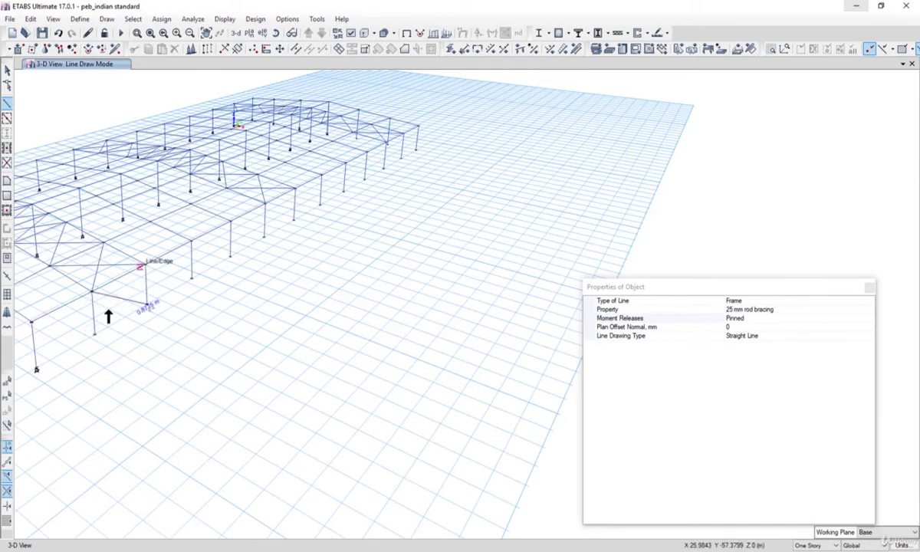
left_click(93, 335)
right_click(121, 338)
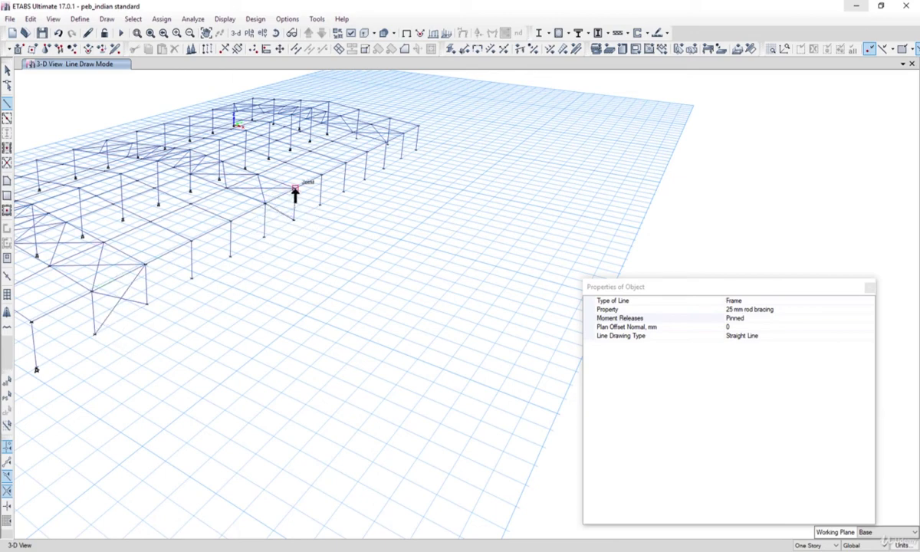
Draw two crossing rod braces between column tops and bases in the same side wall, in the bay between grids 2 and 3.
scroll(265, 242, "down", 4)
middle_click_drag(325, 287, 412, 329, "shift")
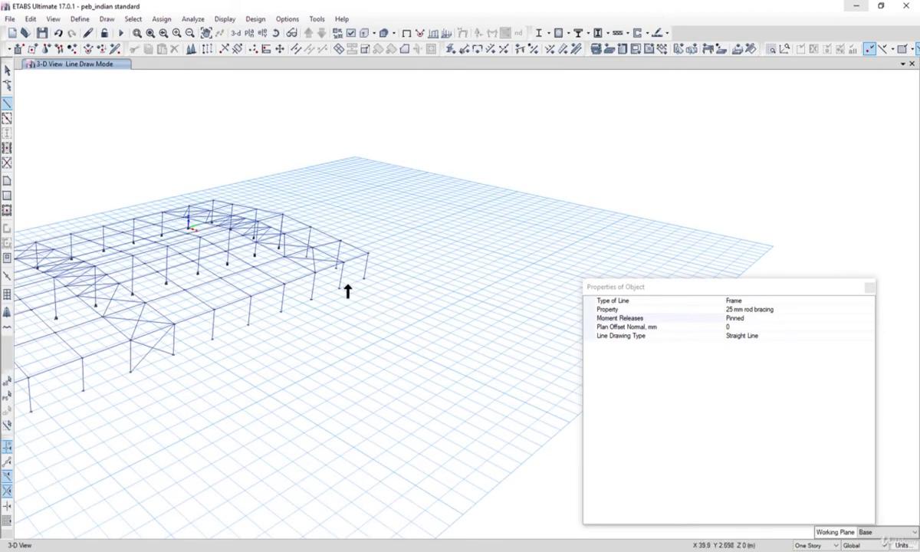
scroll(348, 291, "up", 3)
scroll(341, 287, "down", 4)
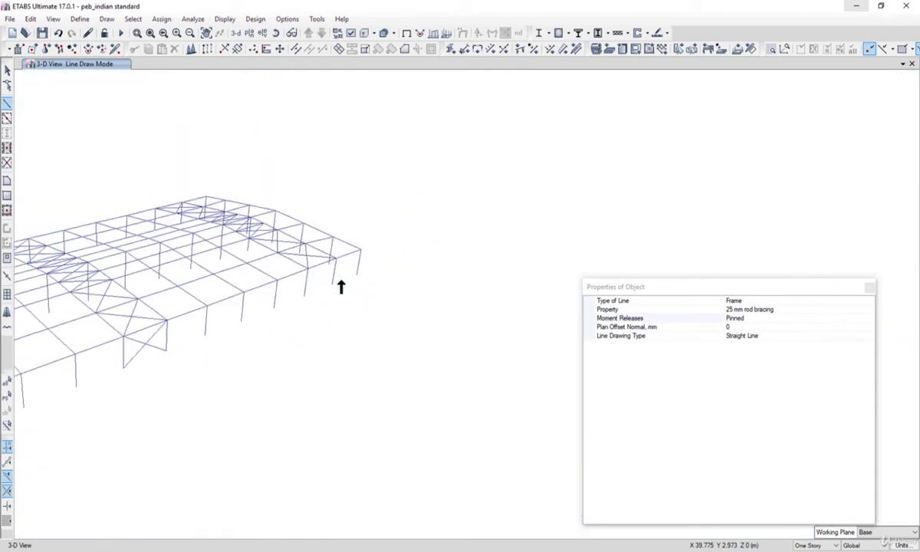
left_click(310, 272)
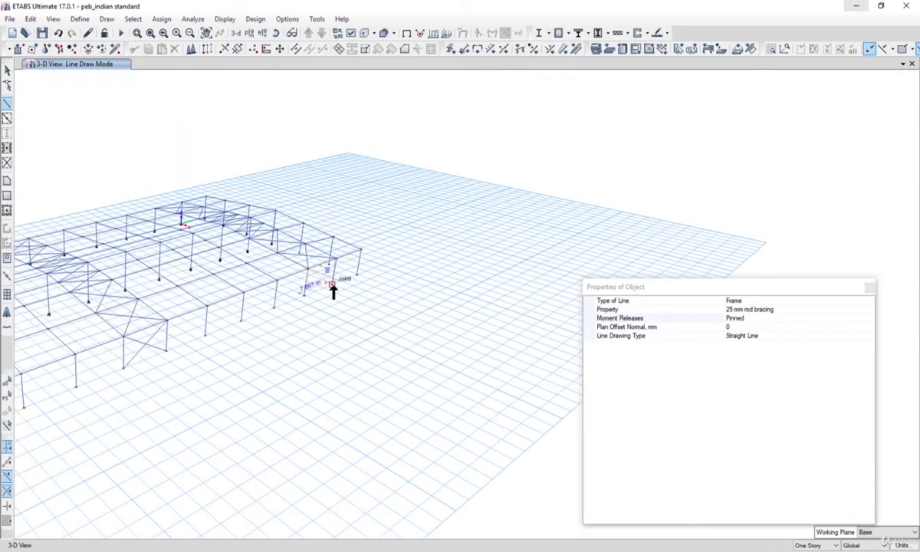
left_click(331, 288)
key("Escape")
left_click(307, 269)
left_click(305, 295)
right_click(304, 295)
middle_click_drag(292, 351, 475, 339)
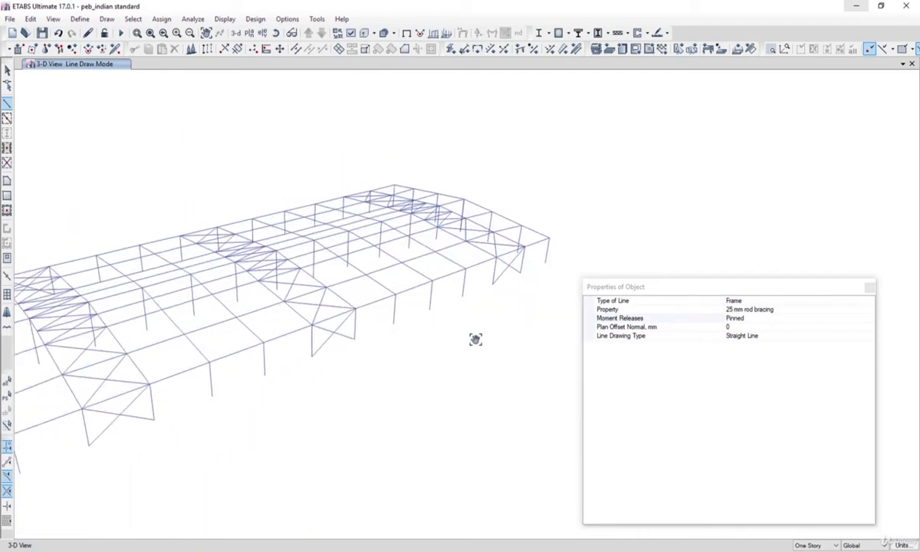
Draw two crossing rod braces between column tops and bases in the side wall through the origin, in the bay between grids 7 and 8.
middle_click_drag(182, 448, 263, 377, "shift")
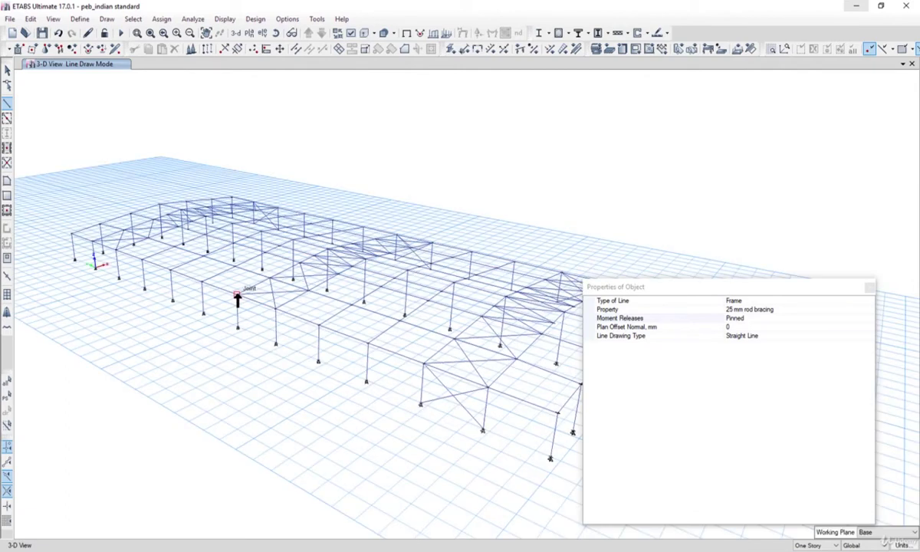
left_click(237, 296)
left_click(275, 342)
right_click(237, 328)
Draw two crossing rod braces in the side wall through the origin, in the bay between grids 2 and 3, and leave line drawing.
middle_click_drag(281, 356, 414, 386)
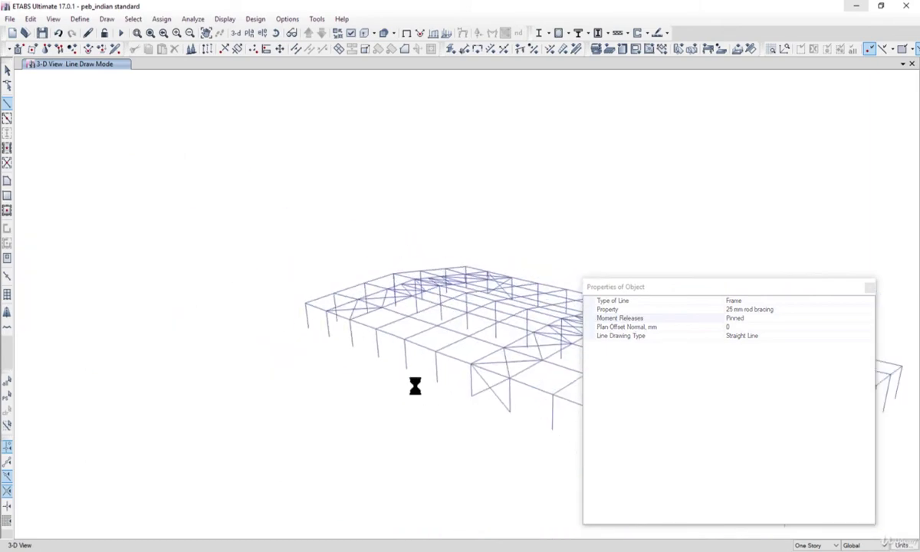
scroll(349, 332, "up", 5)
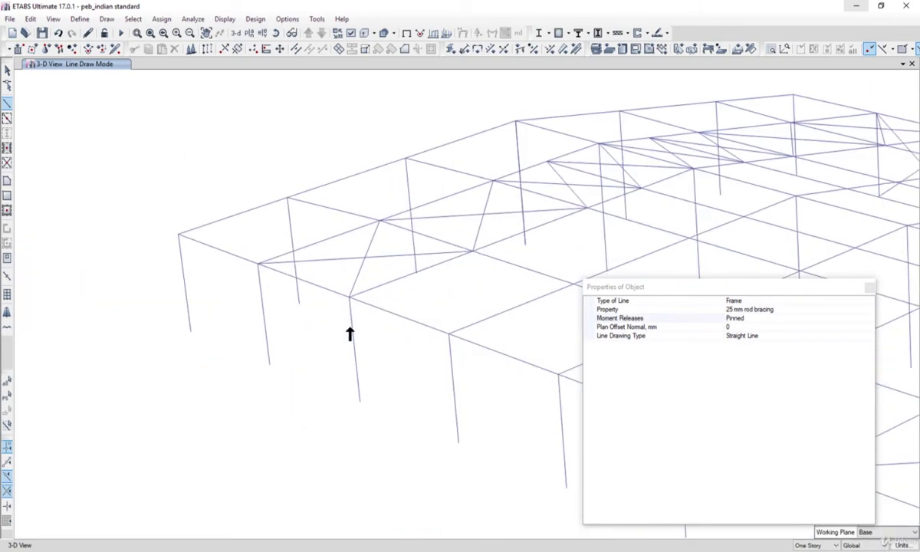
left_click(347, 269)
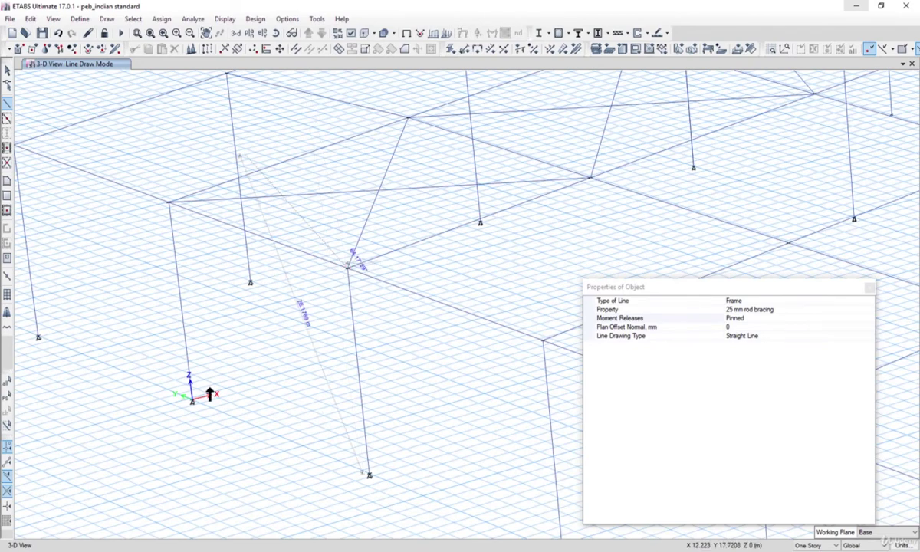
left_click(193, 400)
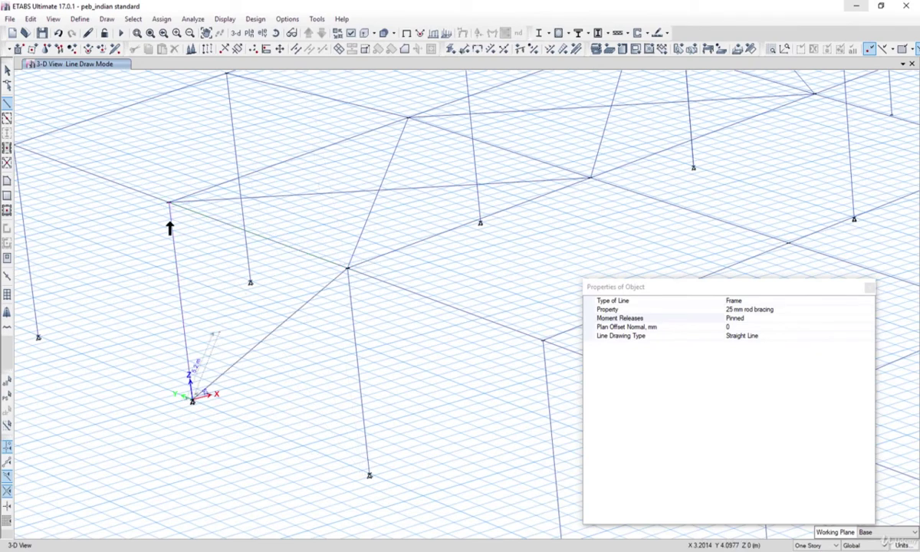
left_click(169, 203)
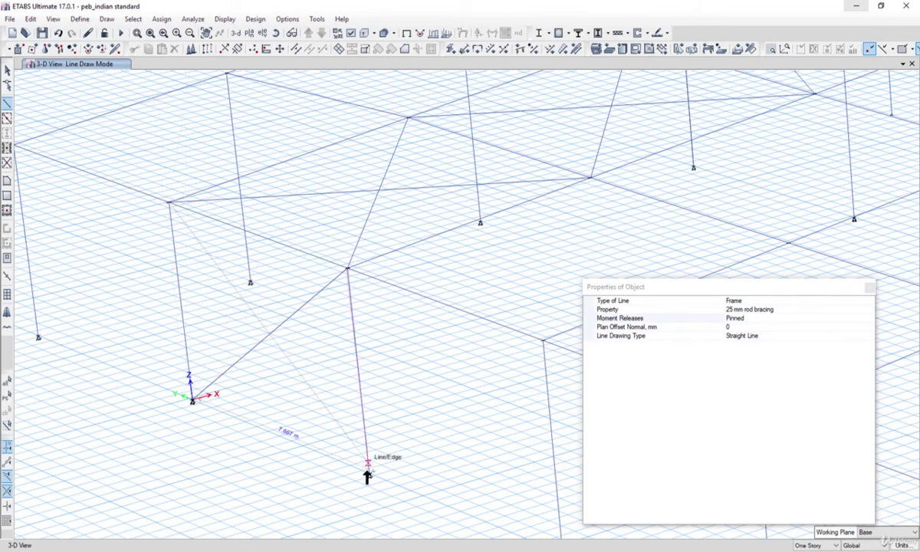
left_click(370, 474)
scroll(213, 315, "down", 5)
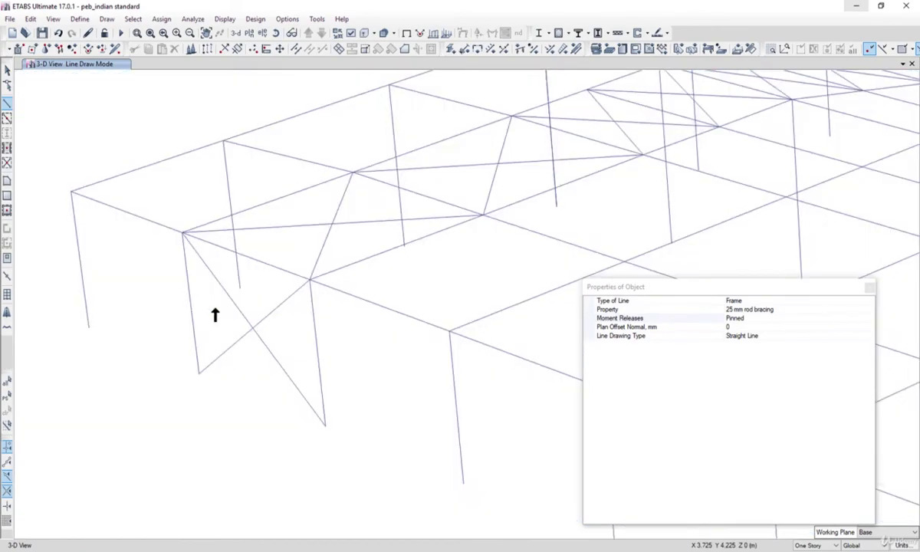
middle_click_drag(455, 418, 322, 366)
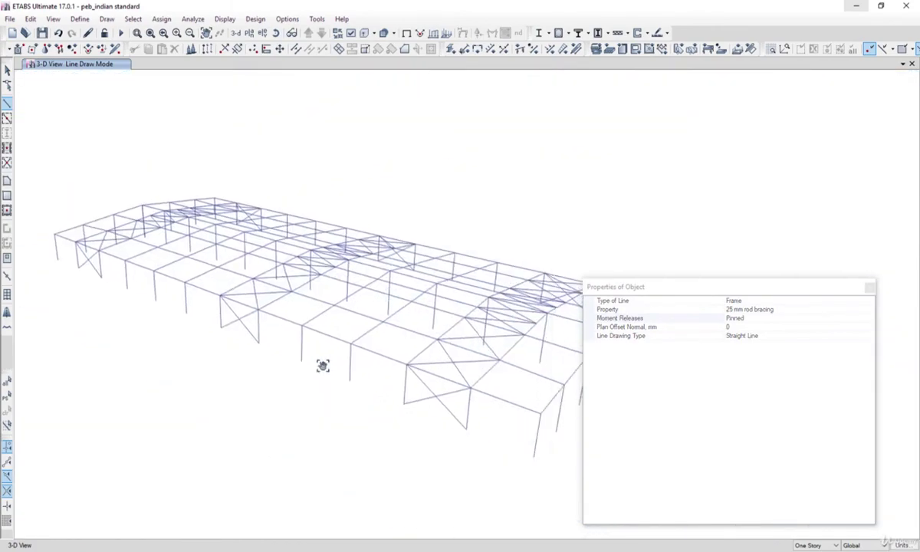
left_click(7, 73)
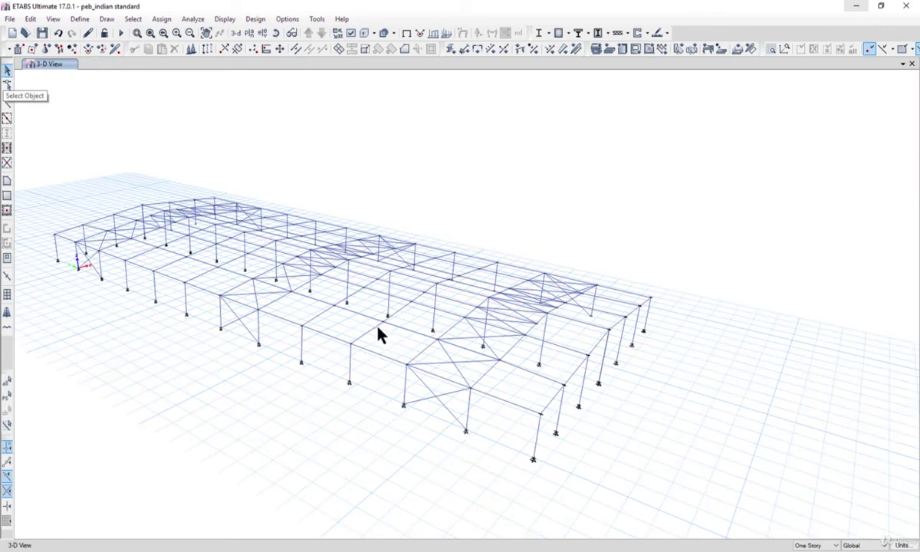
middle_click_drag(378, 333, 495, 332)
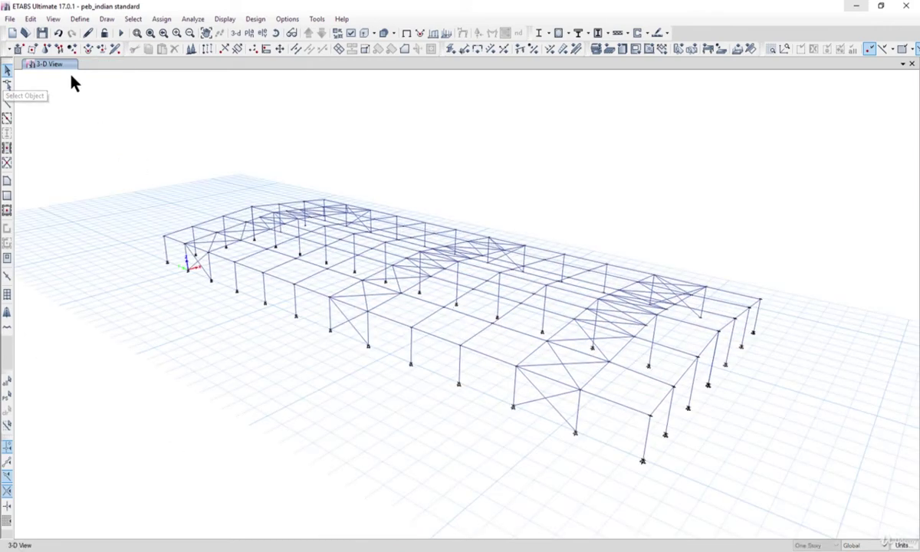
Save the model and open its 3D rendered view.
left_click(44, 33)
left_click(52, 19)
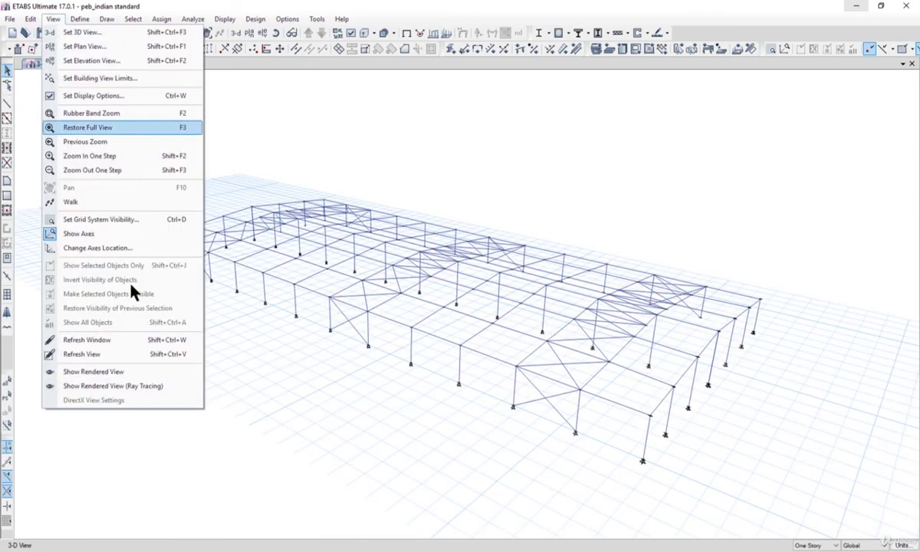
left_click(135, 373)
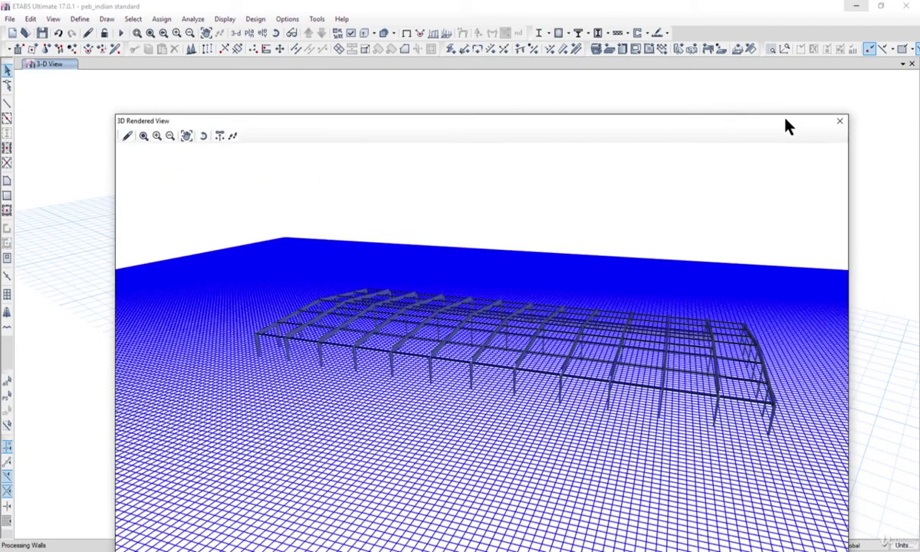
Examine the rod braces, rafters and tapered columns of the roof and side wall in the rendered view, up close and from farther away.
scroll(594, 385, "up", 3)
middle_click_drag(594, 385, 544, 386)
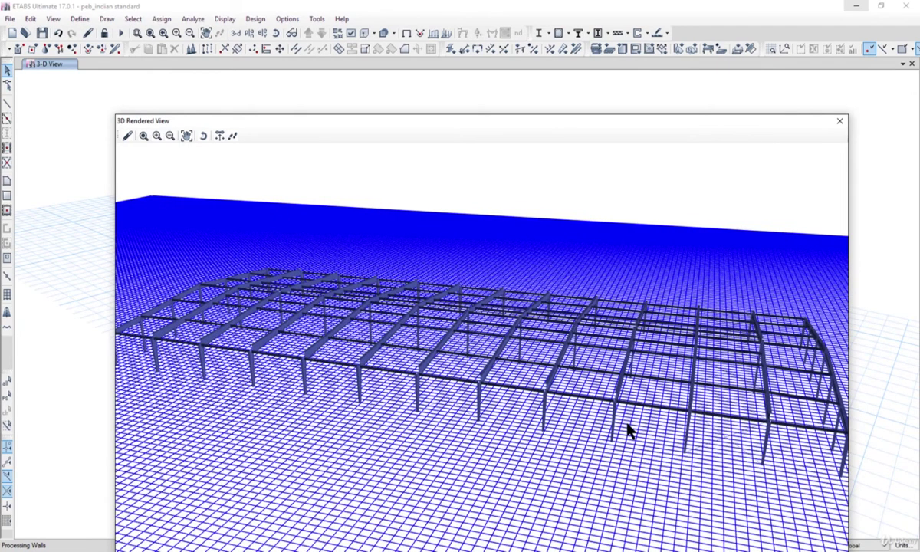
left_click_drag(684, 461, 433, 452)
scroll(595, 471, "up", 3)
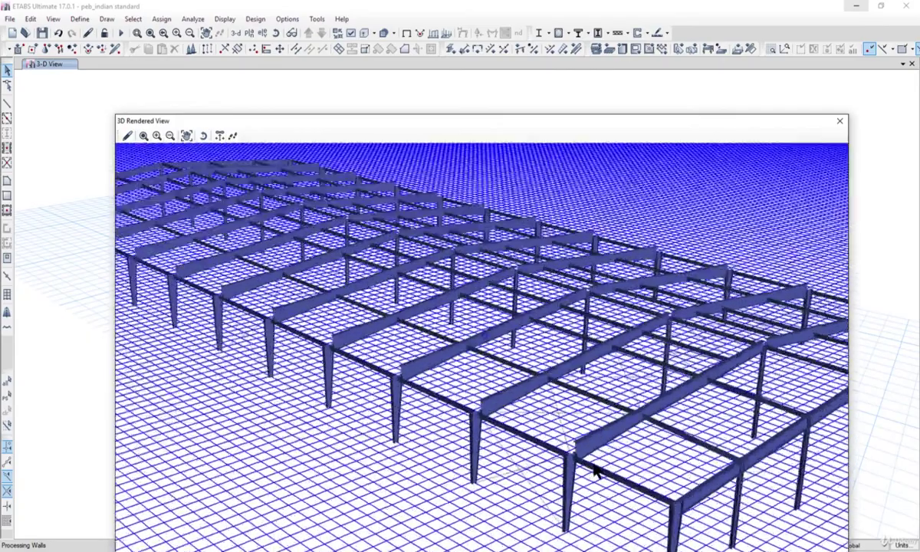
scroll(616, 428, "up", 5)
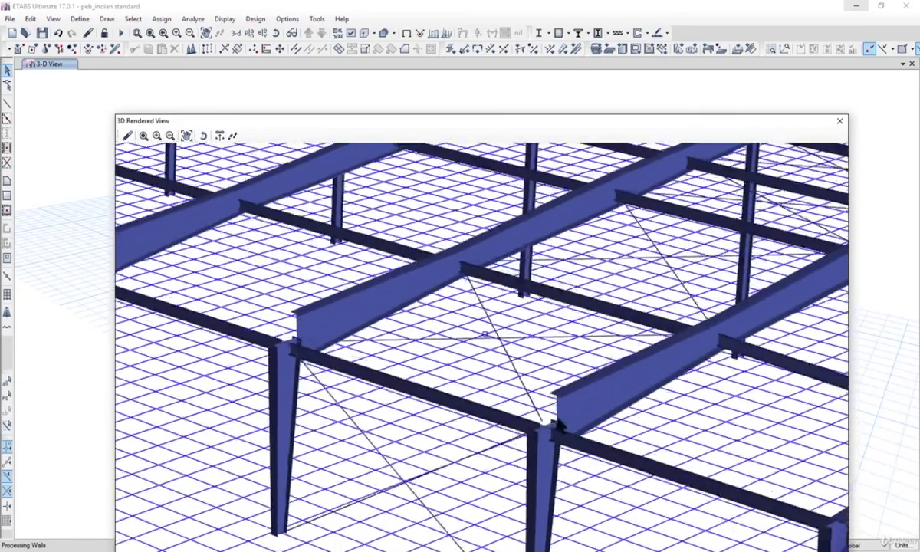
left_click_drag(558, 421, 517, 437)
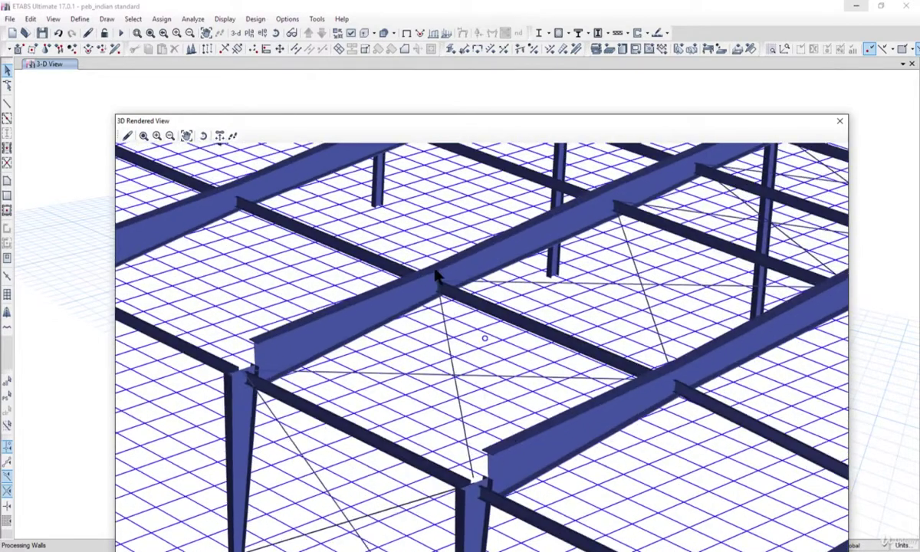
scroll(444, 314, "down", 3)
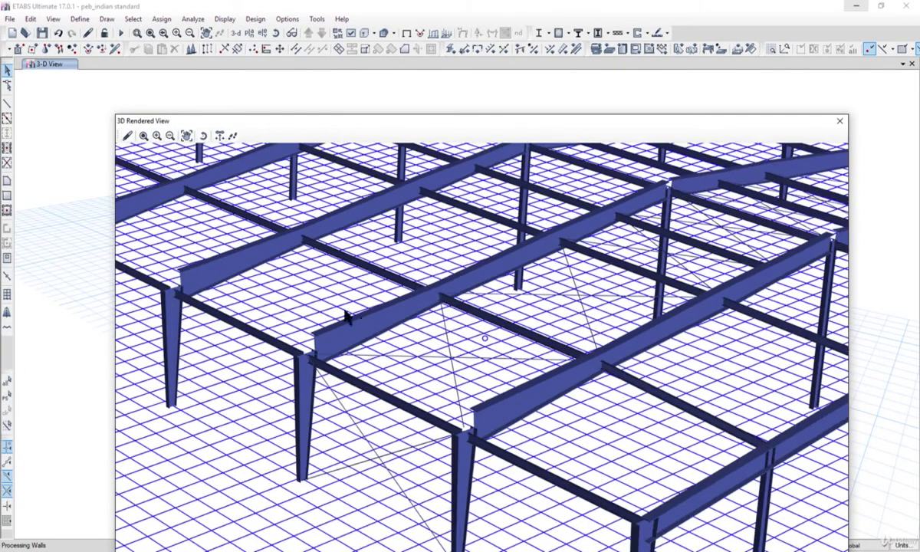
middle_click_drag(371, 315, 653, 413)
scroll(476, 361, "down", 1)
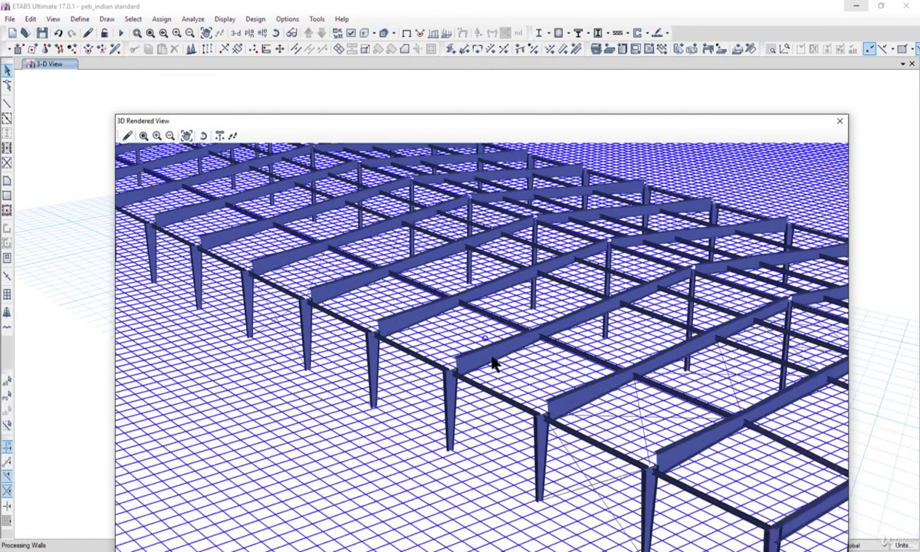